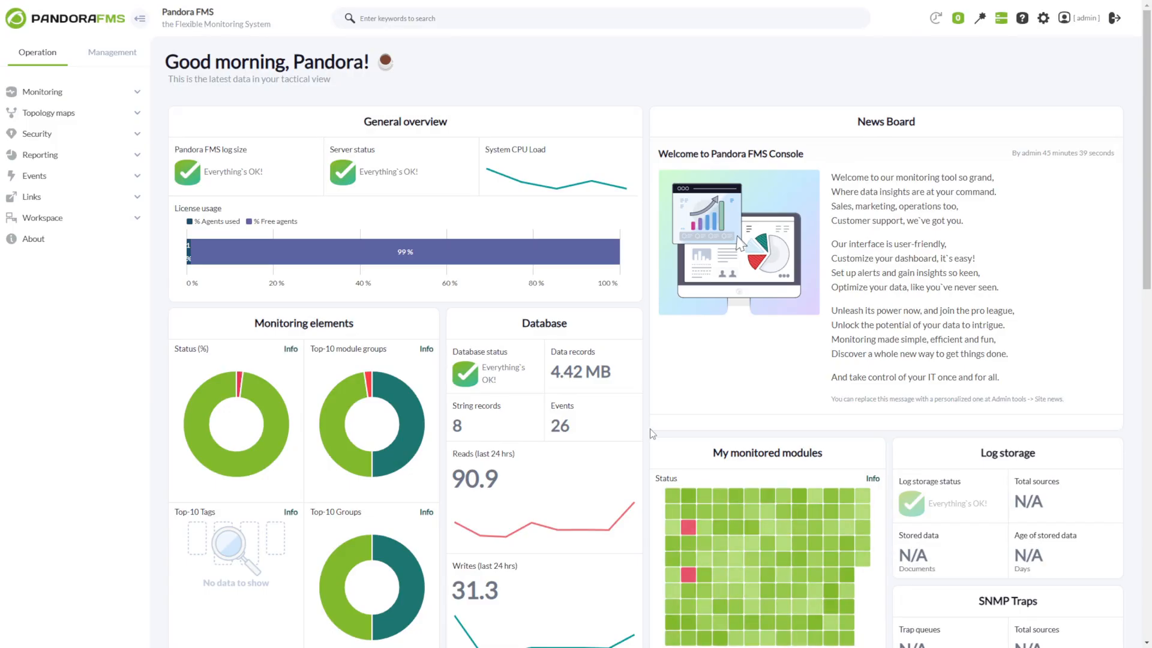
# Check the Data server's remote configuration for inventoryserver 1 and the enabled Inventory server feature
pyautogui.click(1001, 20)
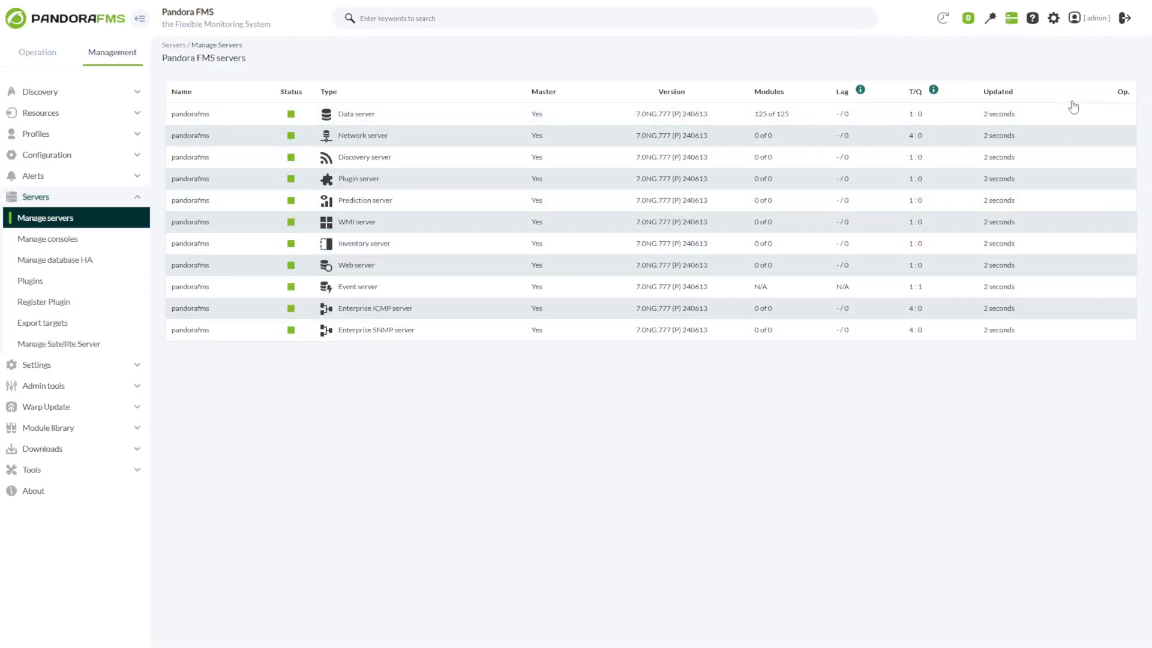
pyautogui.click(1093, 113)
pyautogui.hotkey('ctrl', 'f')
pyautogui.write('inventoryserver')
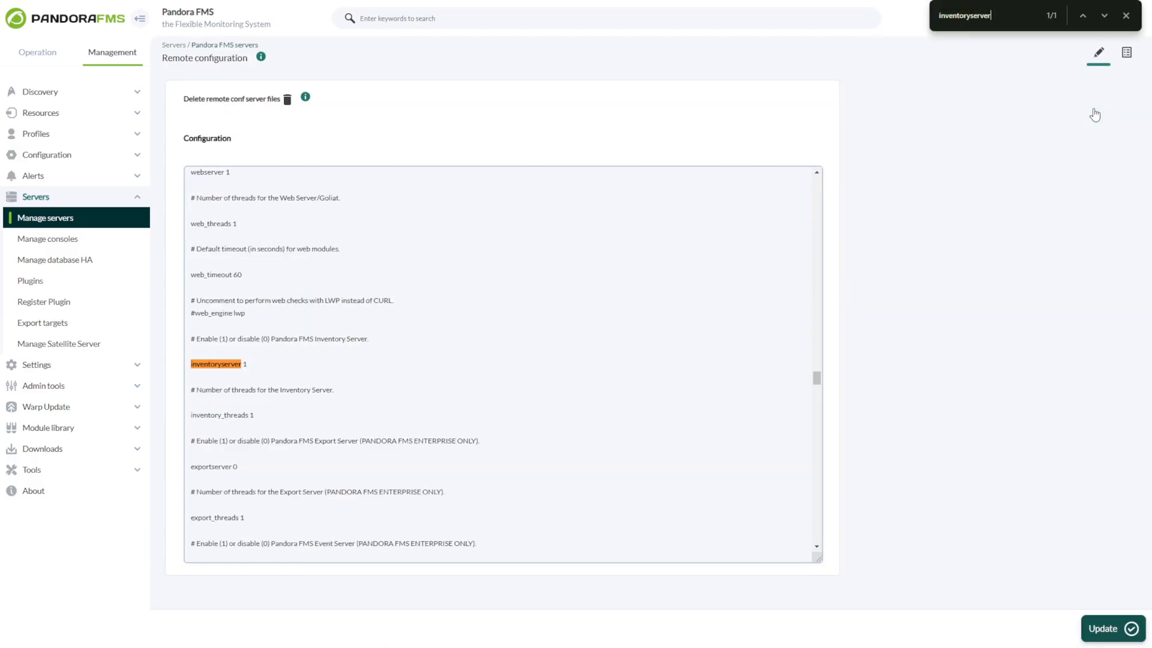
pyautogui.click(252, 374)
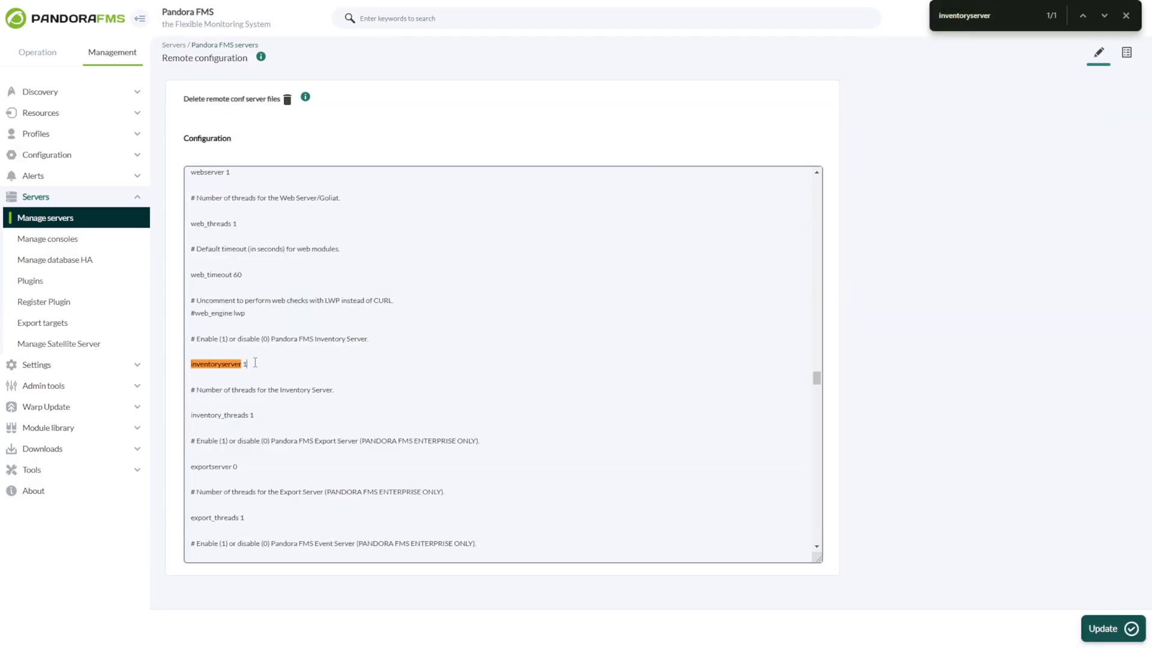
pyautogui.click(1127, 52)
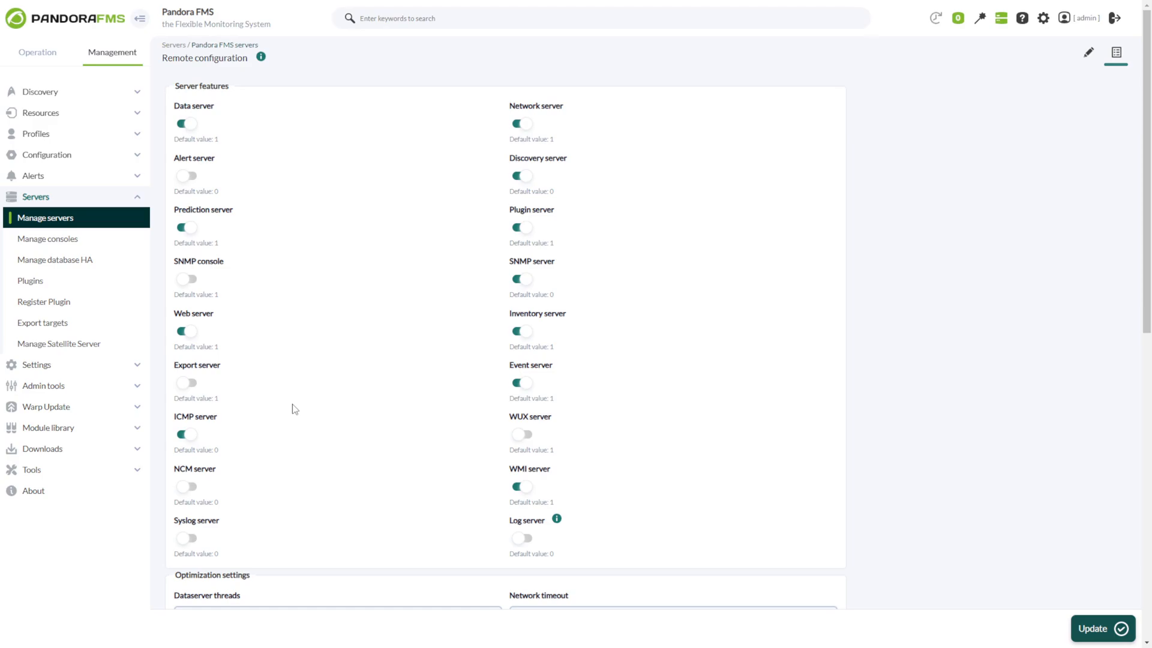
pyautogui.click(137, 114)
# Open the pandorafms agent's Inventory page for 172.16.0.2 and browse the Module list without choosing one
pyautogui.click(79, 141)
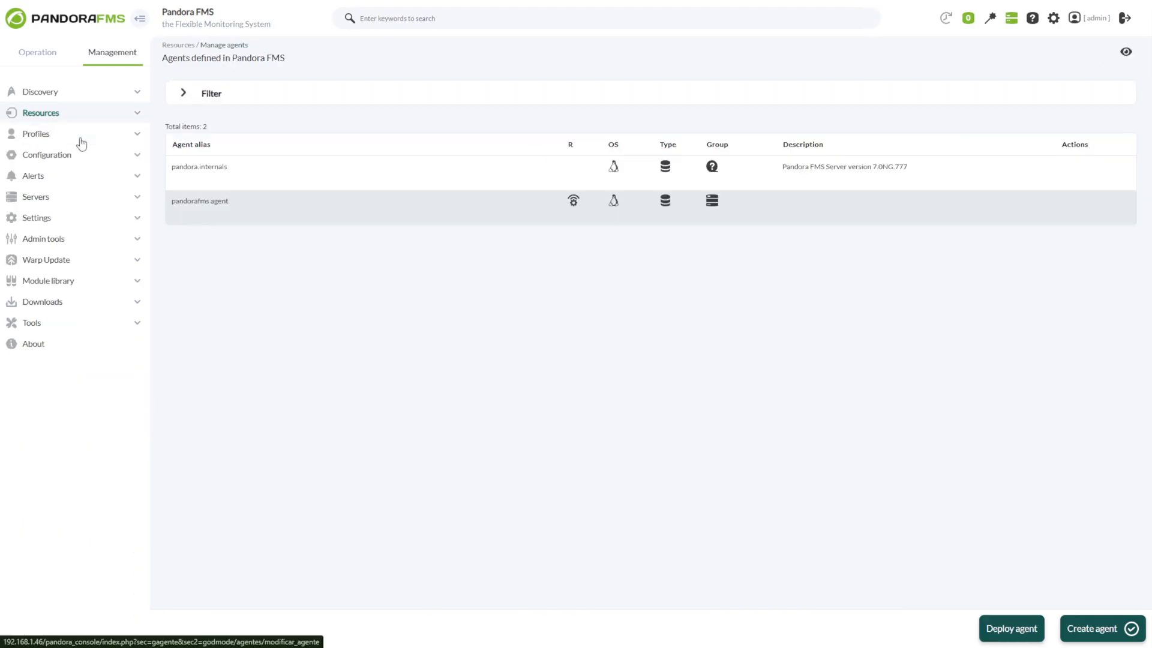
pyautogui.click(176, 215)
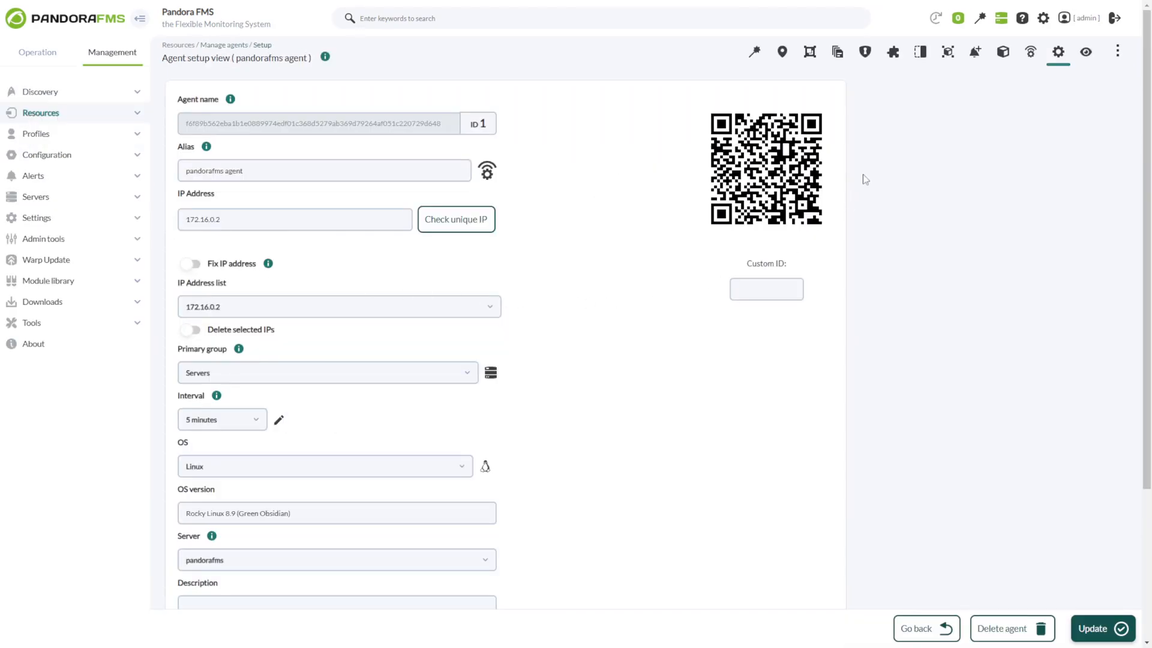
pyautogui.click(926, 59)
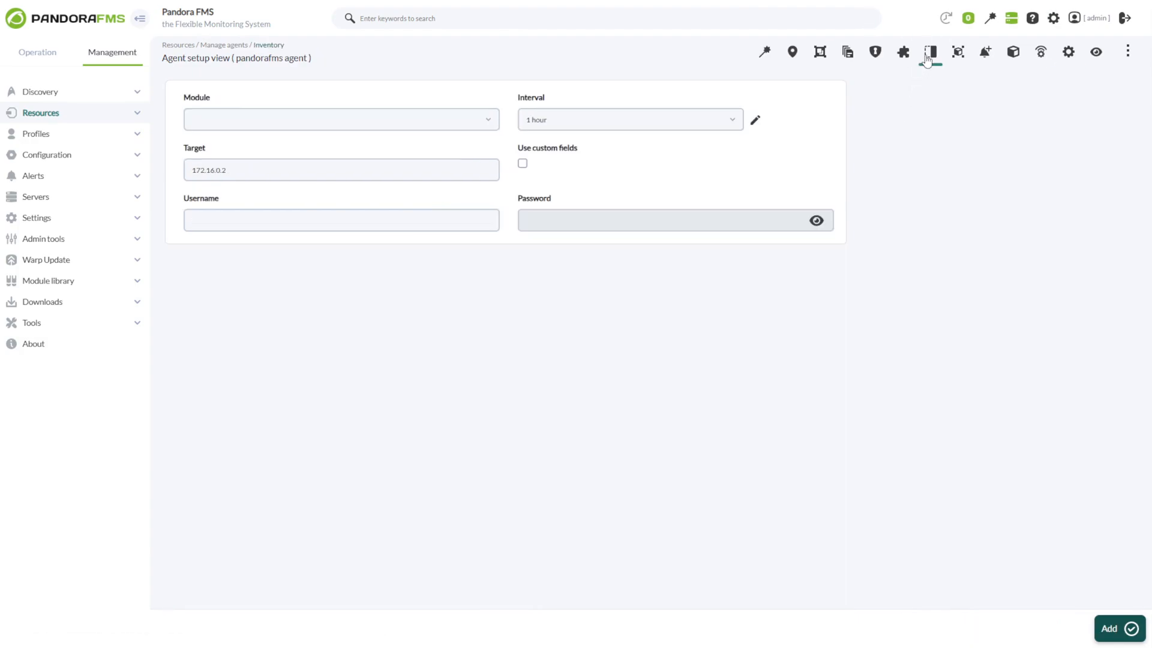
pyautogui.click(337, 120)
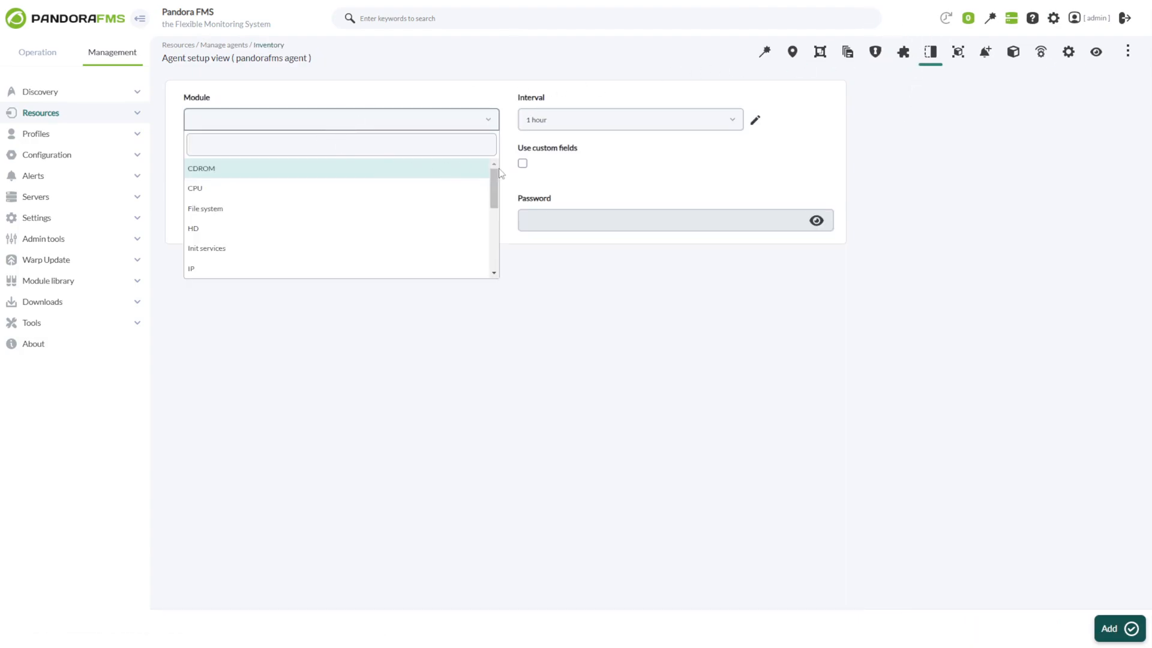
pyautogui.moveTo(496, 187)
pyautogui.mouseDown()
pyautogui.moveTo(498, 237)
pyautogui.moveTo(494, 167)
pyautogui.mouseUp()
pyautogui.click(615, 162)
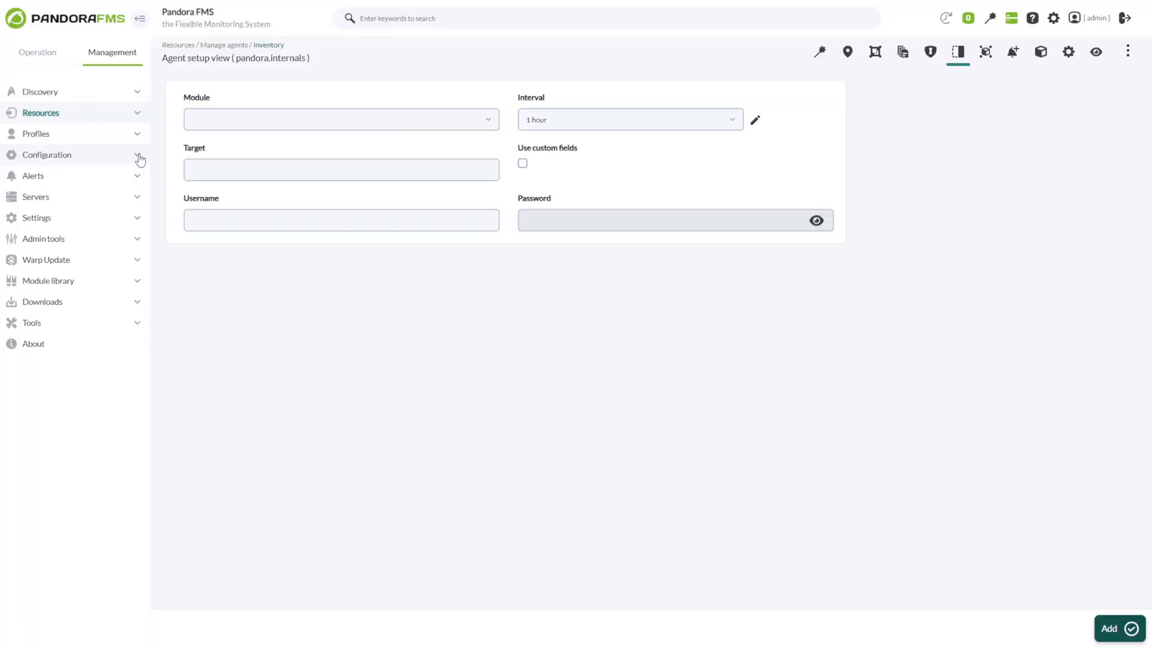
# Open Configuration > Inventory modules to list the CPU, RAM, Video, NIC and HD modules
pyautogui.click(138, 157)
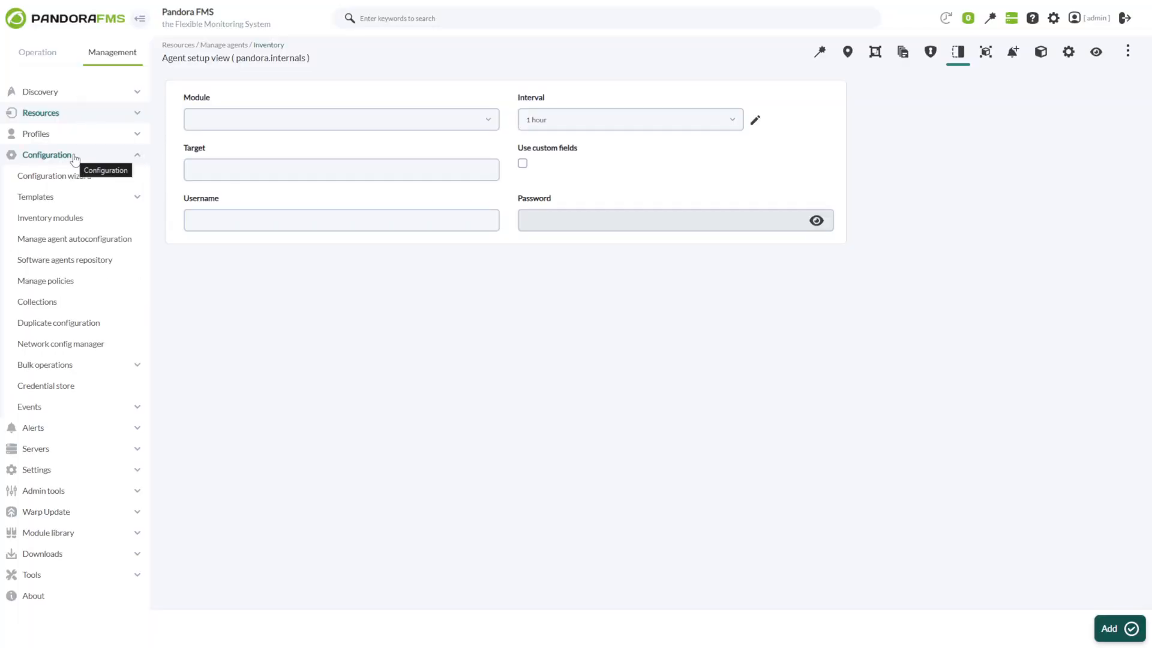
pyautogui.click(96, 221)
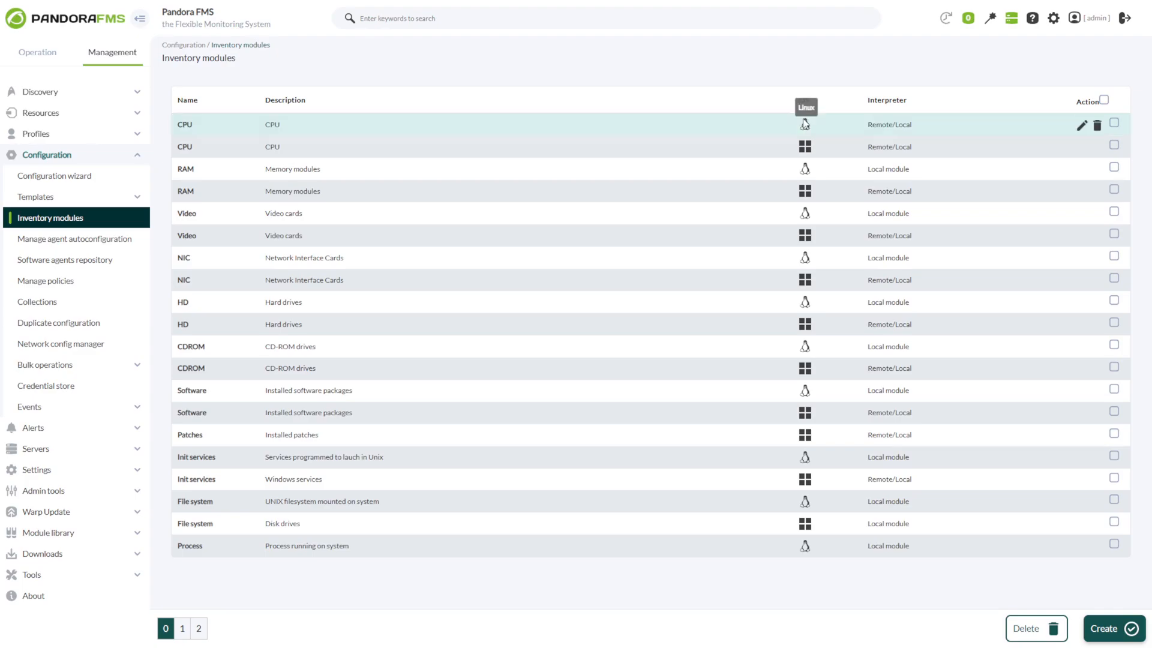
# Look over the modules' interpreter column and the empty new inventory module form
pyautogui.moveTo(866, 124); pyautogui.dragTo(912, 125)
pyautogui.click(916, 130)
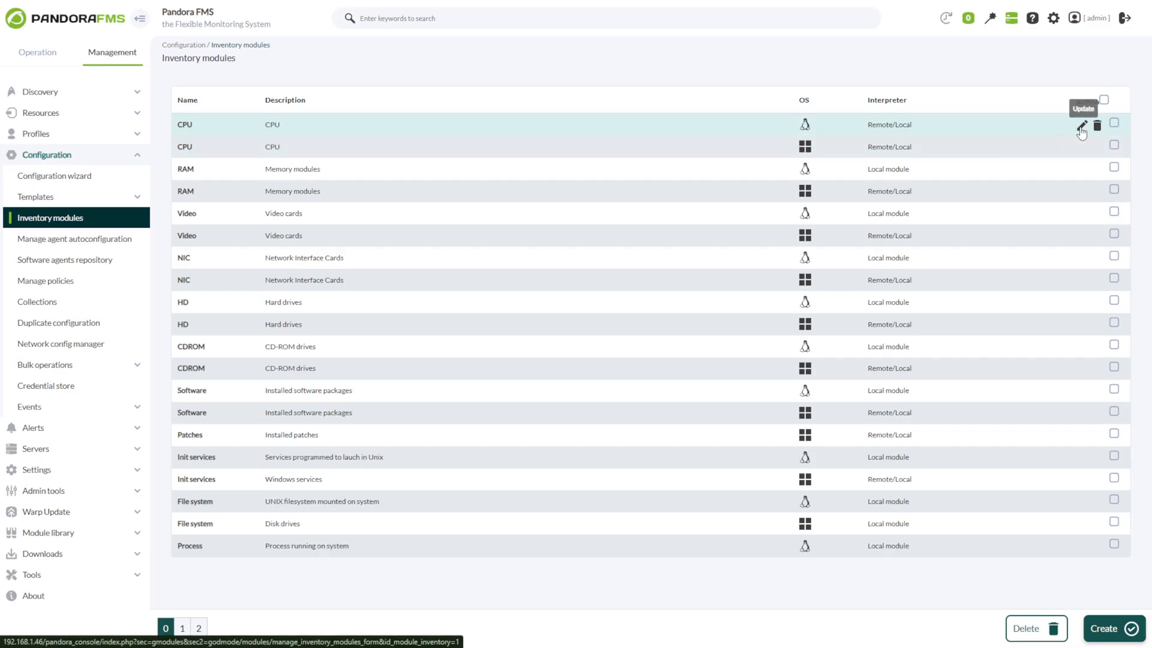
pyautogui.click(1095, 630)
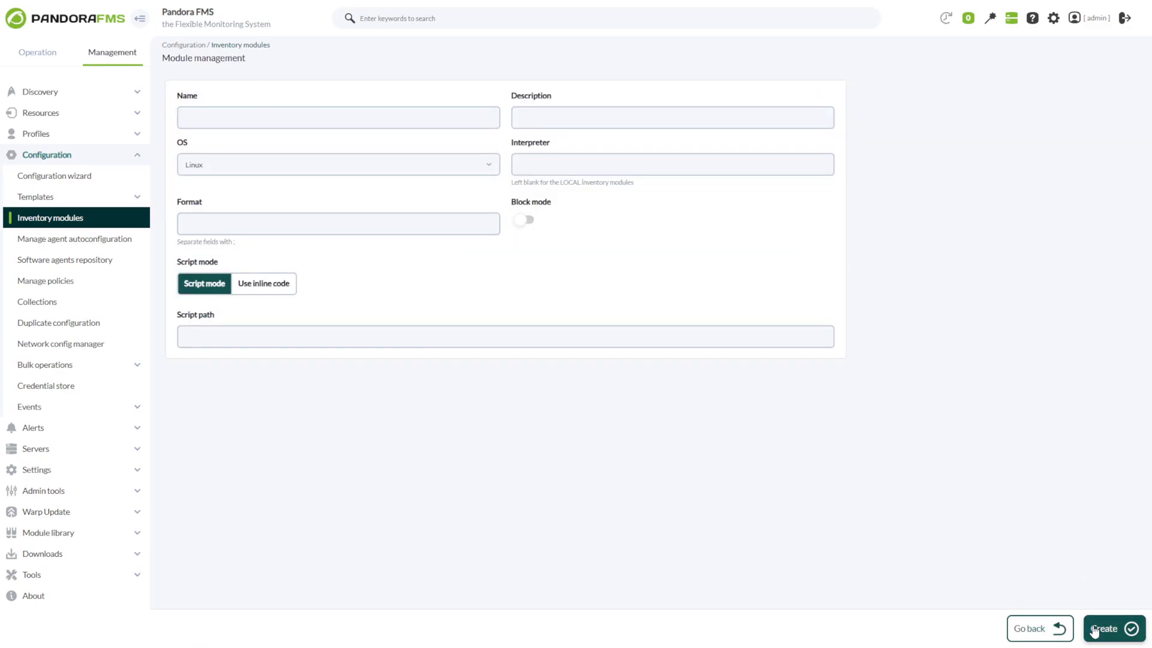
pyautogui.click(375, 115)
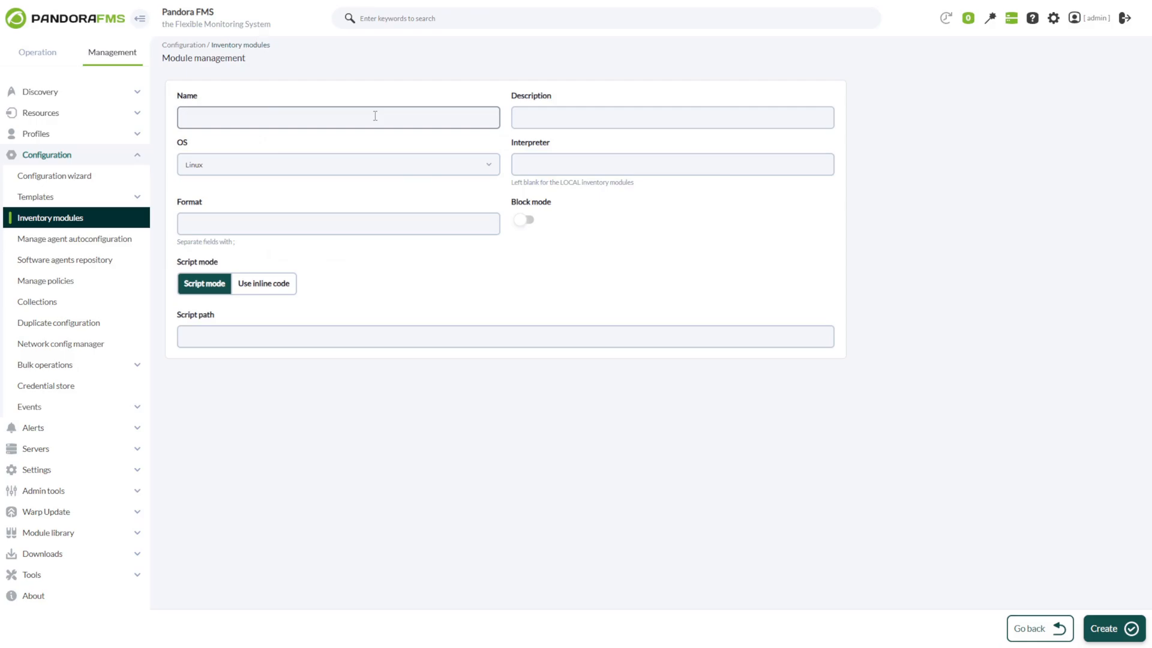
pyautogui.click(378, 219)
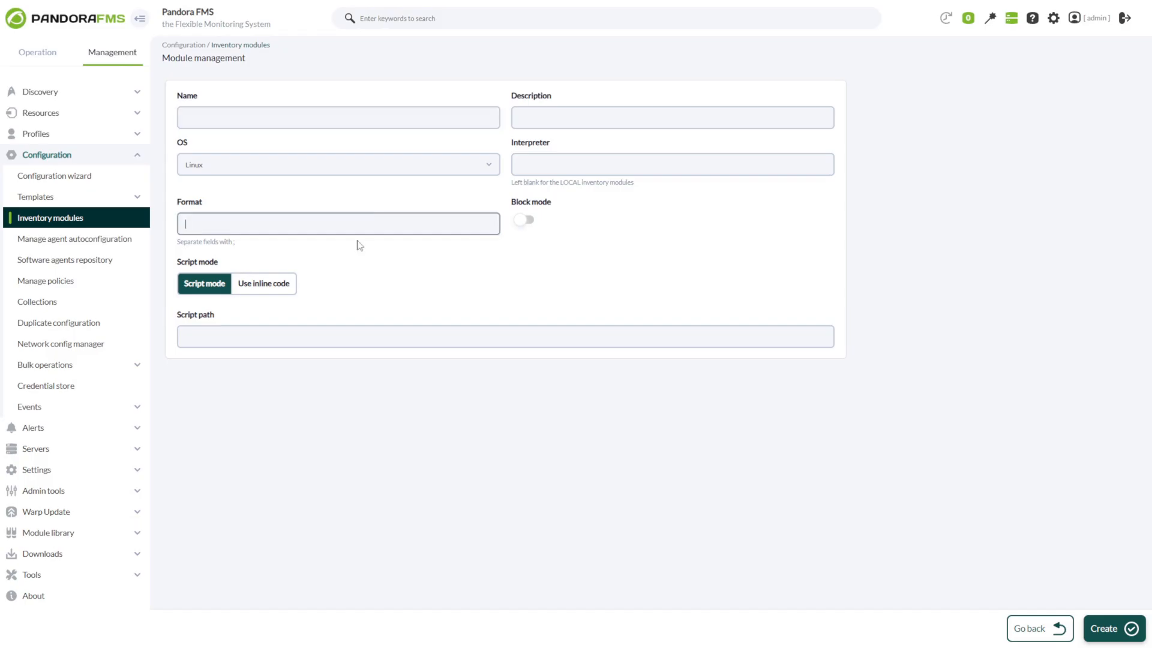
pyautogui.click(135, 223)
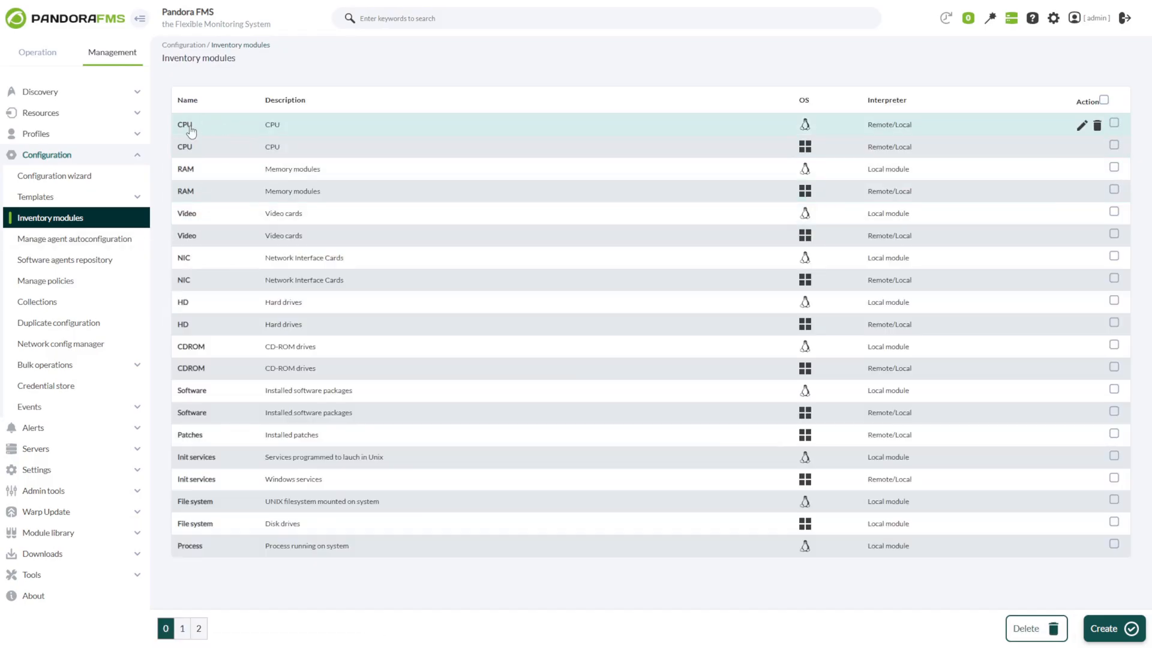
# Open the Linux CPU module: /usr/bin/perl, format Model;Company;Speed, inline code kept
pyautogui.click(1082, 125)
pyautogui.scroll(-5, 471, 413)
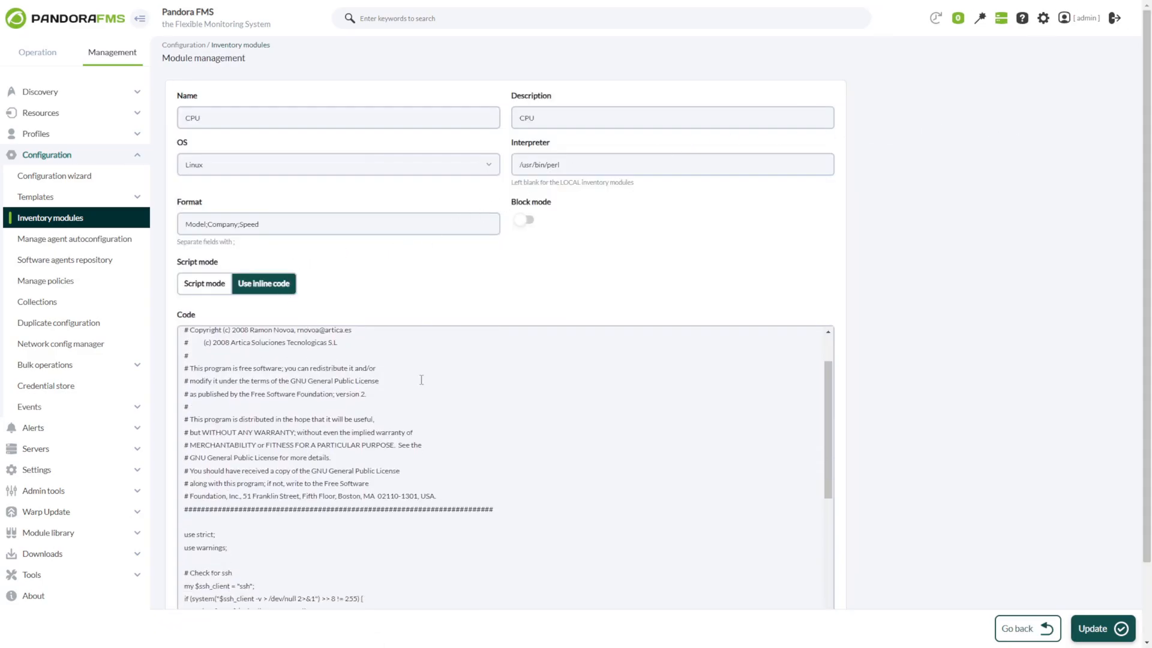
pyautogui.scroll(-3, 937, 385)
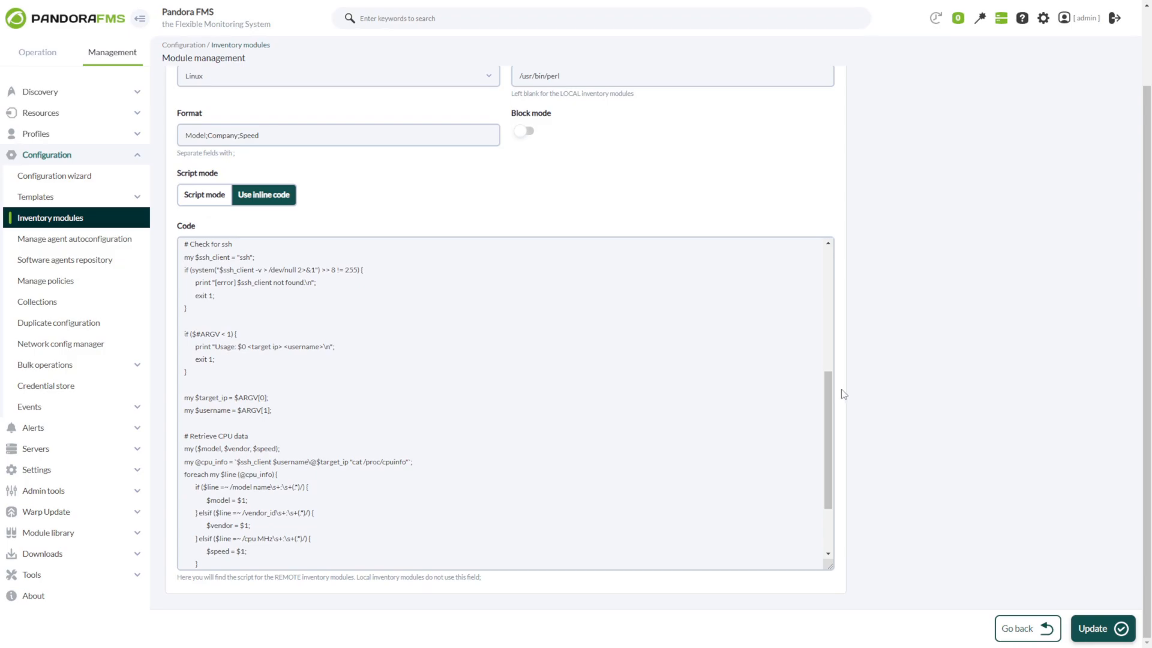
pyautogui.moveTo(831, 415); pyautogui.dragTo(814, 261)
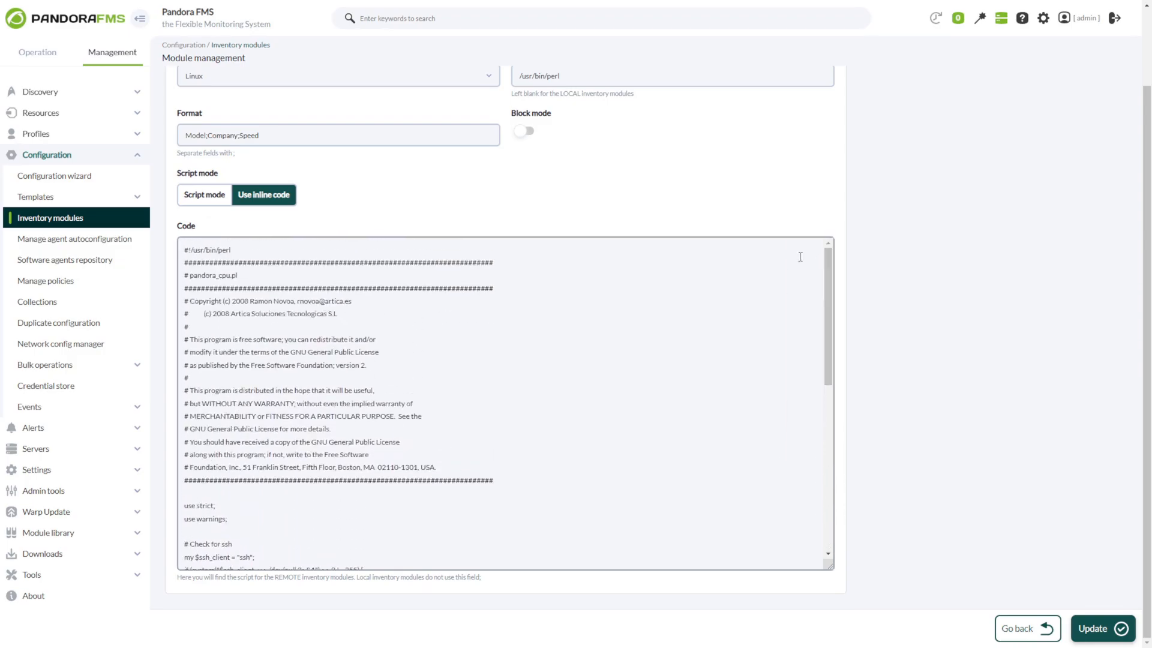
pyautogui.click(207, 197)
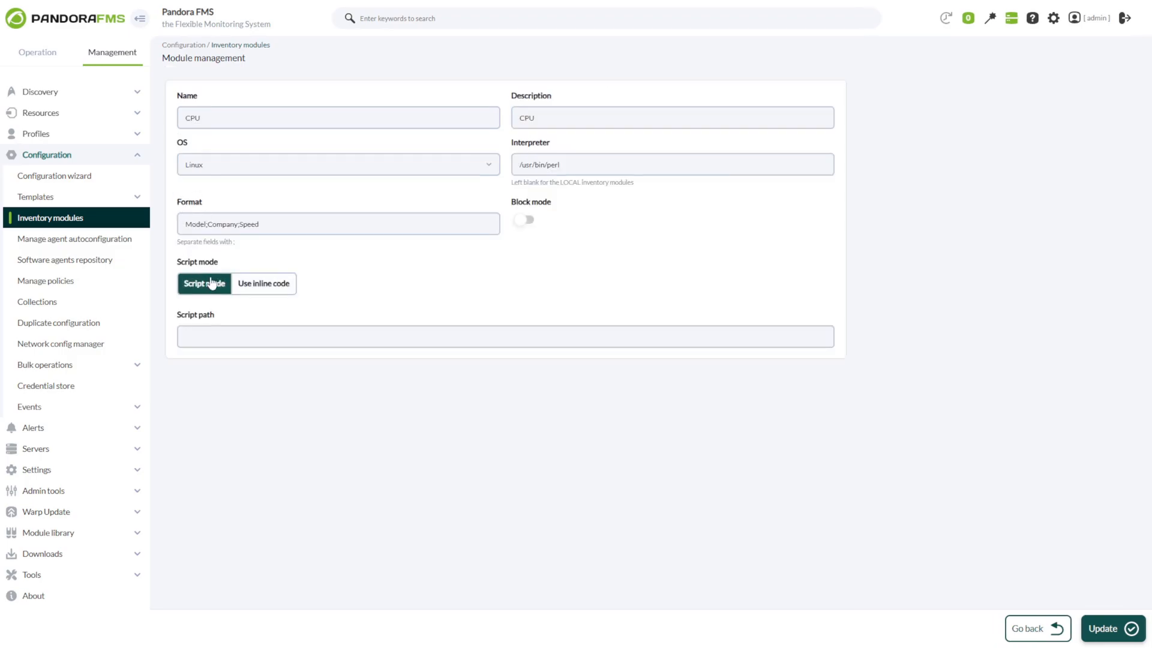
pyautogui.click(205, 334)
pyautogui.click(246, 290)
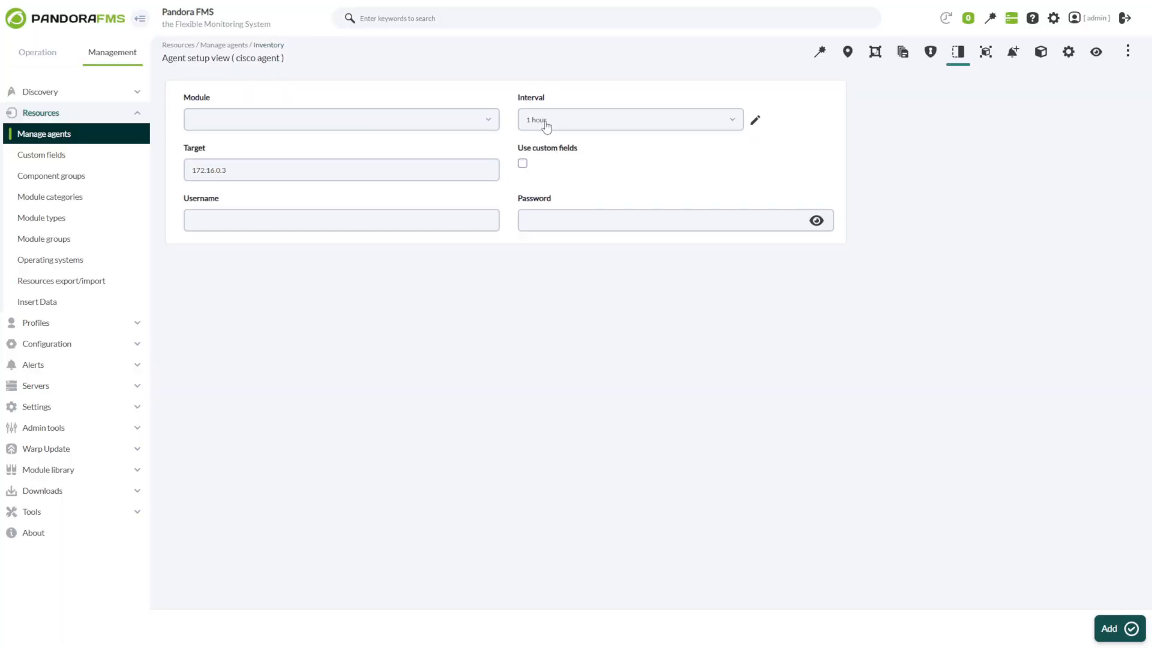
# Keep the cisco agent's inventory interval at 1 hour with target 172.16.0.3
pyautogui.click(546, 123)
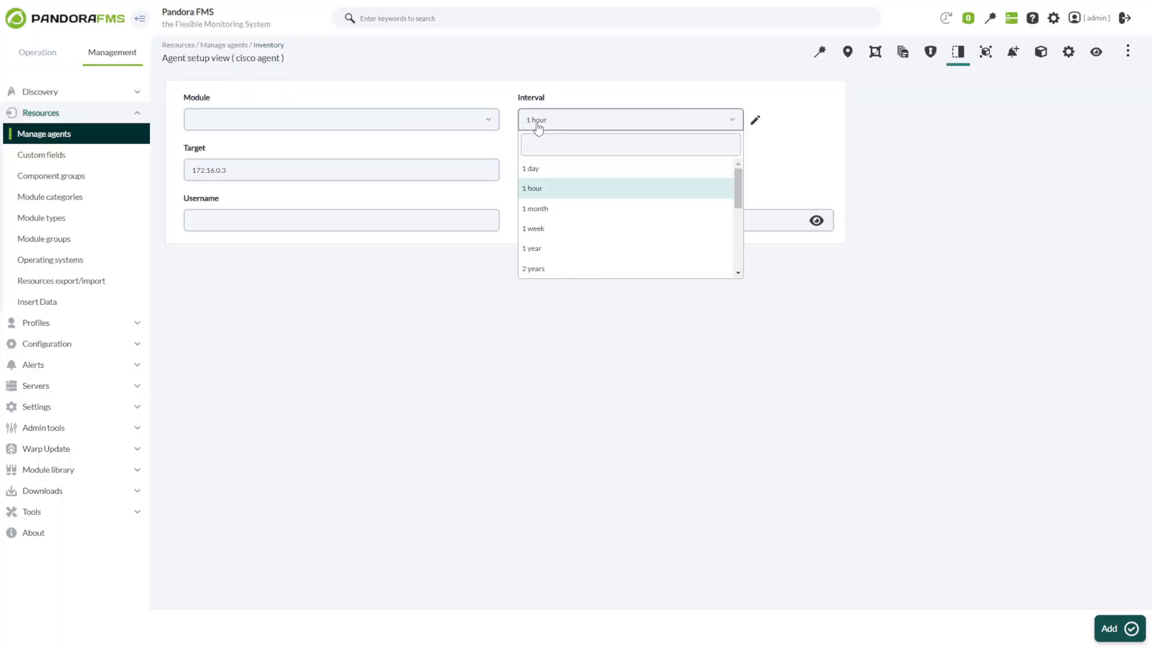
pyautogui.scroll(-1, 550, 273)
pyautogui.scroll(-2, 549, 274)
pyautogui.scroll(3, 549, 274)
pyautogui.click(467, 265)
pyautogui.moveTo(409, 174); pyautogui.dragTo(182, 175)
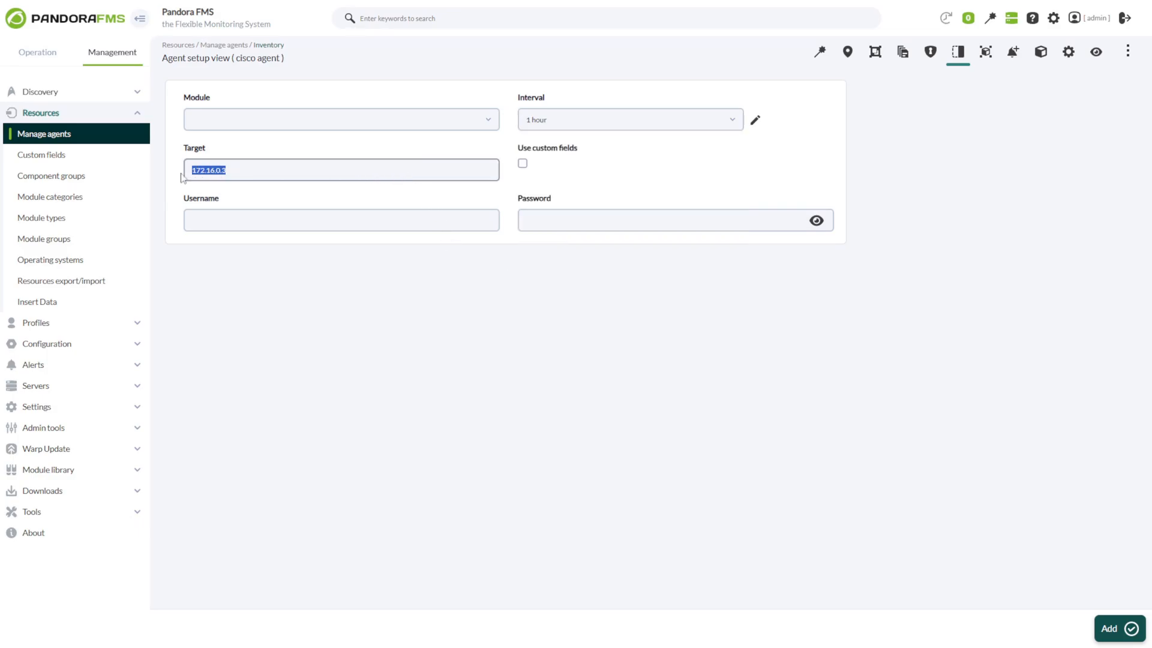
# Turn on custom fields and choose Cisco Interface Remote Inventory as the module
pyautogui.click(523, 165)
pyautogui.click(522, 165)
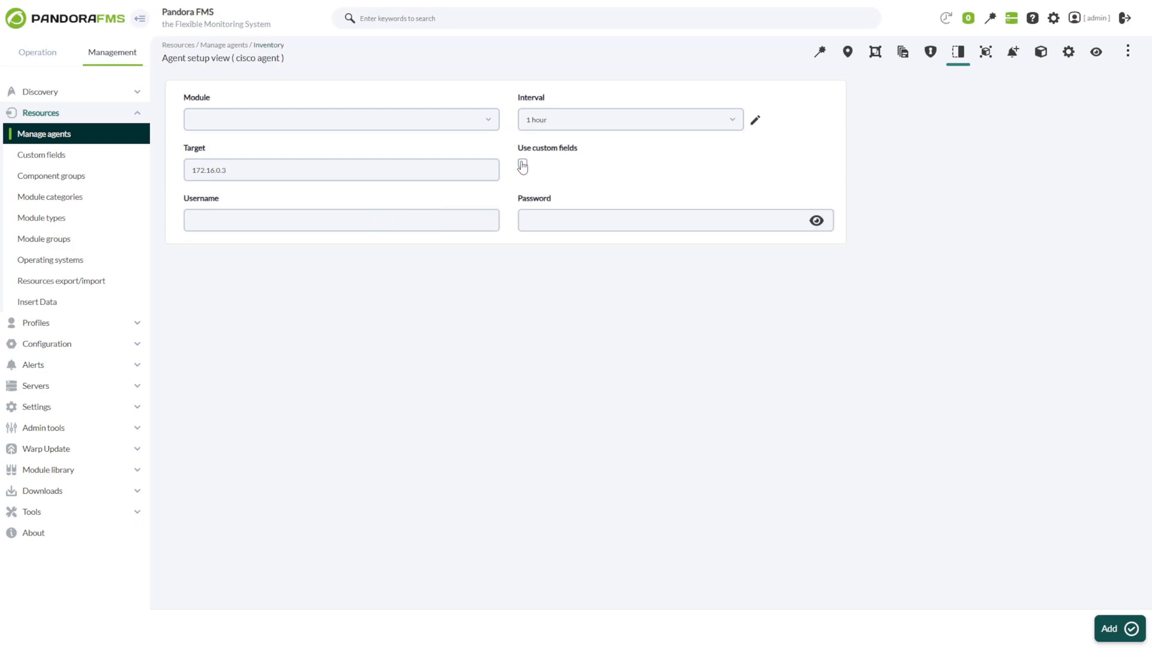
pyautogui.moveTo(184, 202); pyautogui.dragTo(220, 203)
pyautogui.moveTo(518, 202); pyautogui.dragTo(549, 201)
pyautogui.click(522, 163)
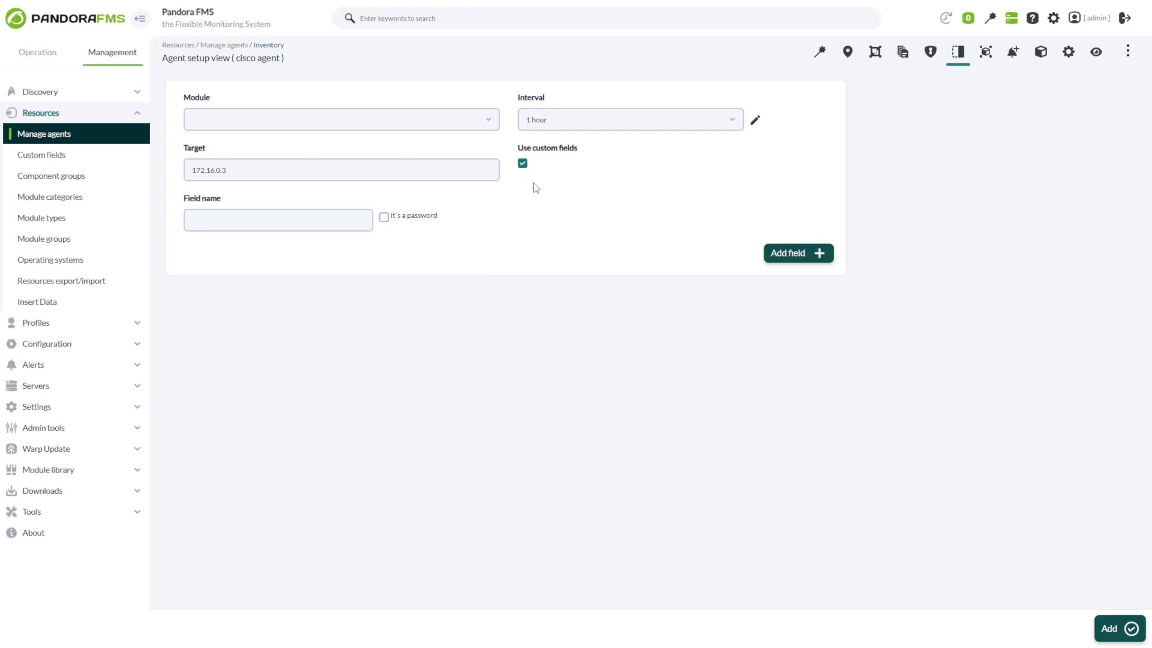
pyautogui.moveTo(234, 58); pyautogui.dragTo(281, 58)
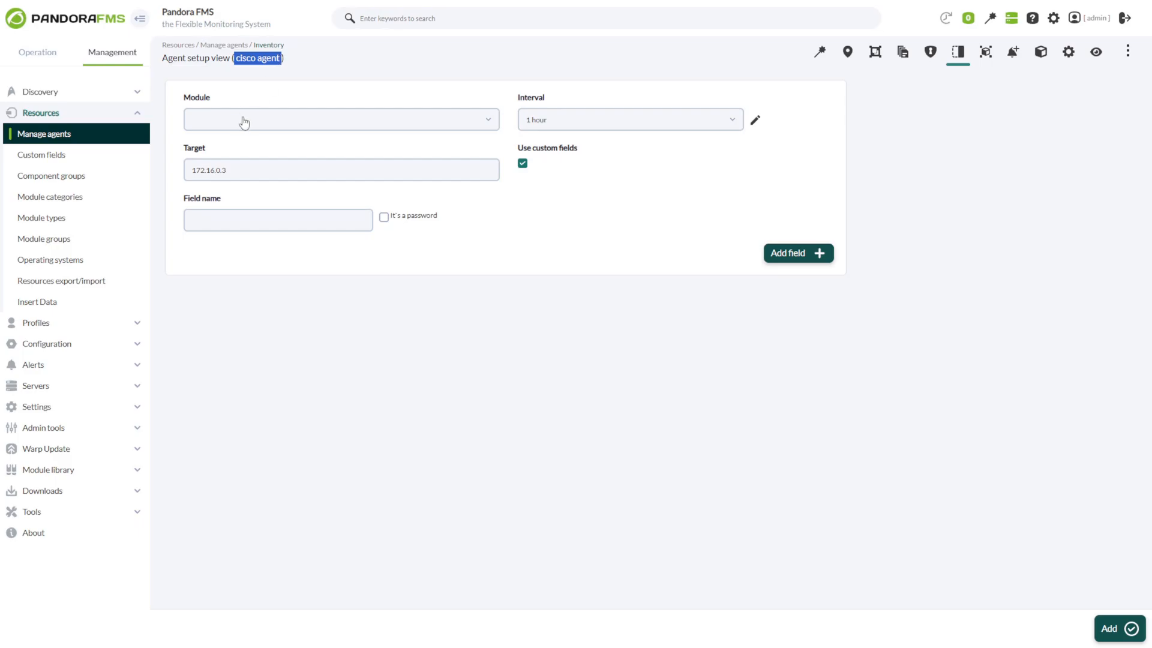
pyautogui.click(281, 122)
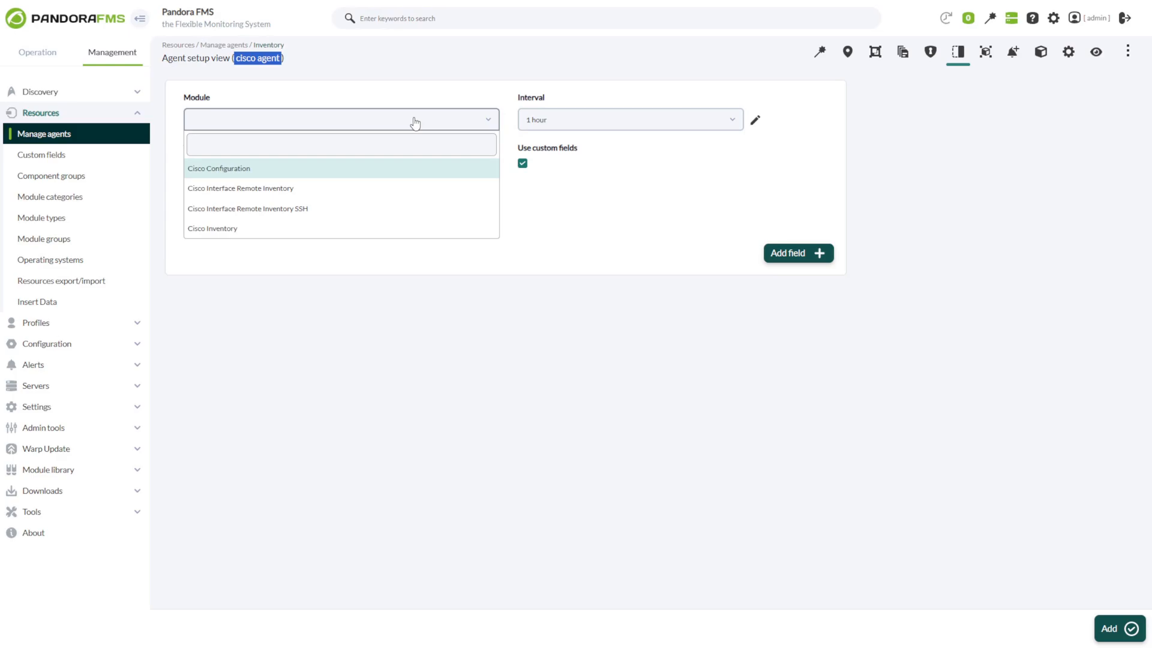
pyautogui.click(319, 188)
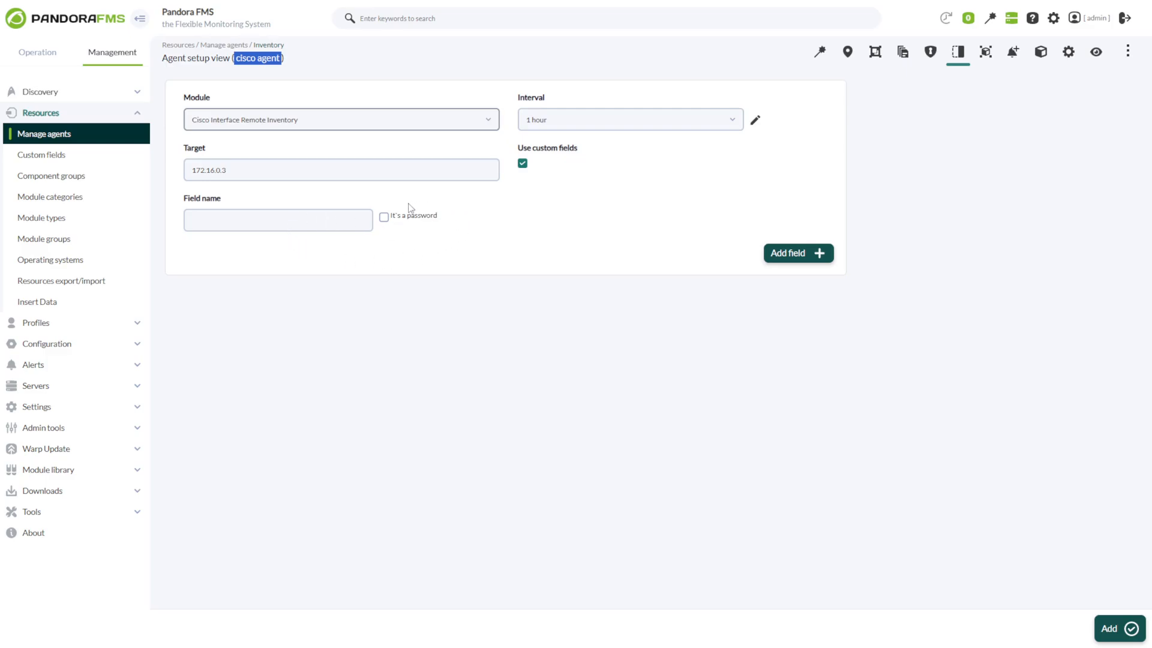
# Paste the credential path into the Username field under plain credentials
pyautogui.click(523, 164)
pyautogui.moveTo(226, 171); pyautogui.dragTo(205, 149)
pyautogui.click(216, 151)
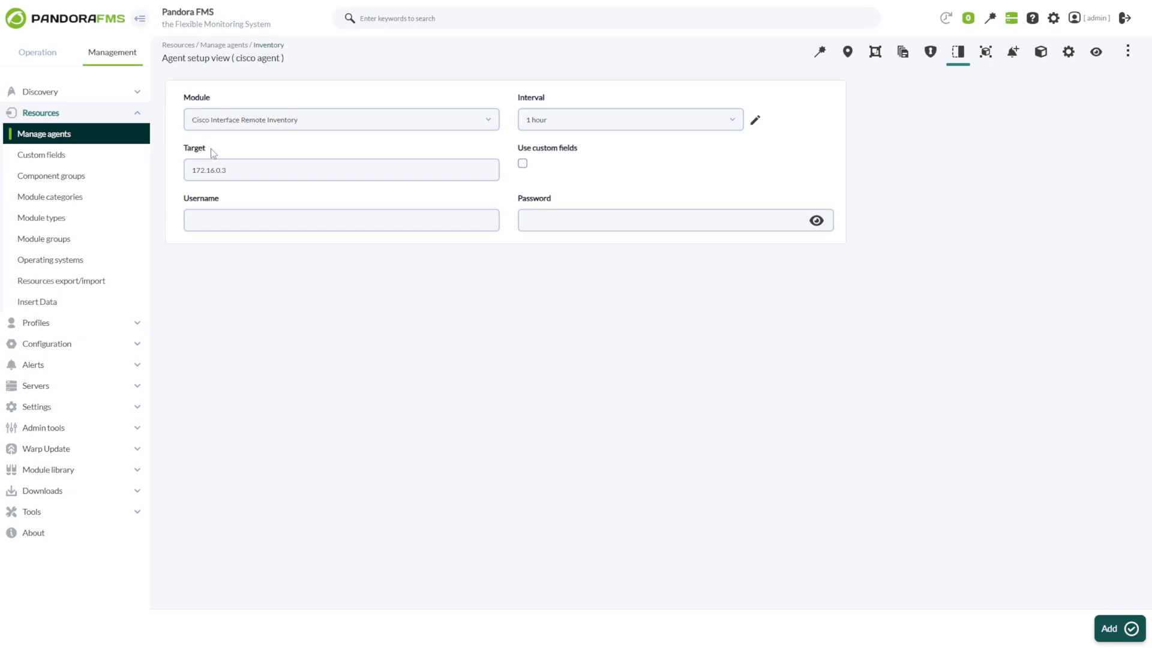
pyautogui.click(228, 218)
pyautogui.write('pandorafms/Carrefour/device_model_ciscoW')
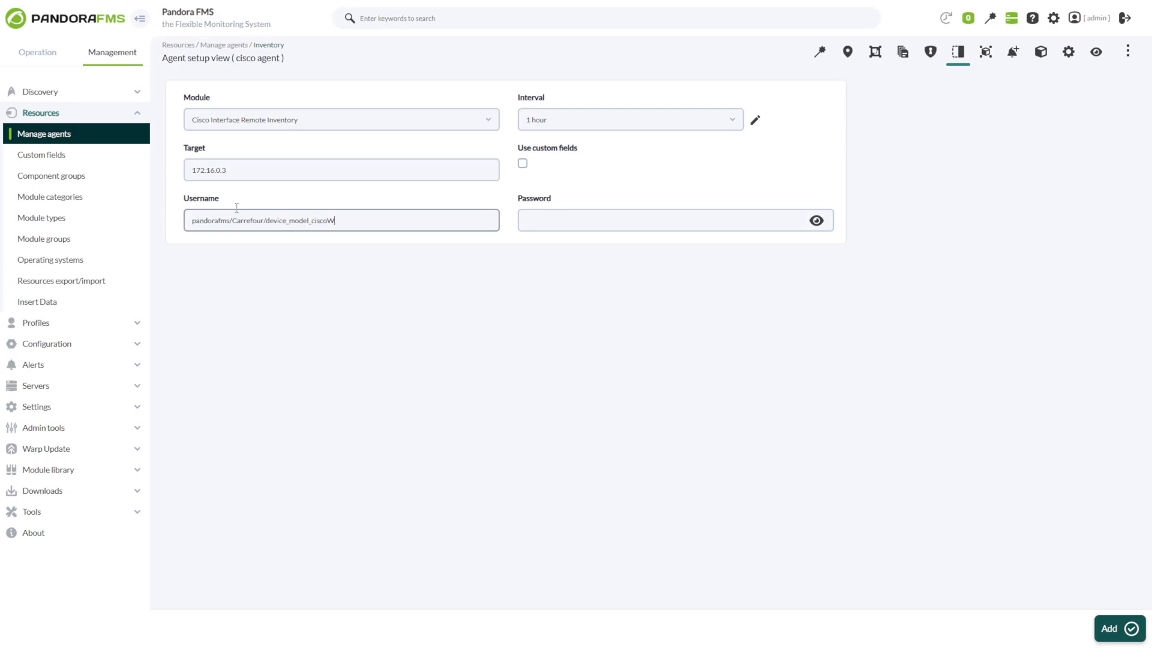
pyautogui.press('Tab')
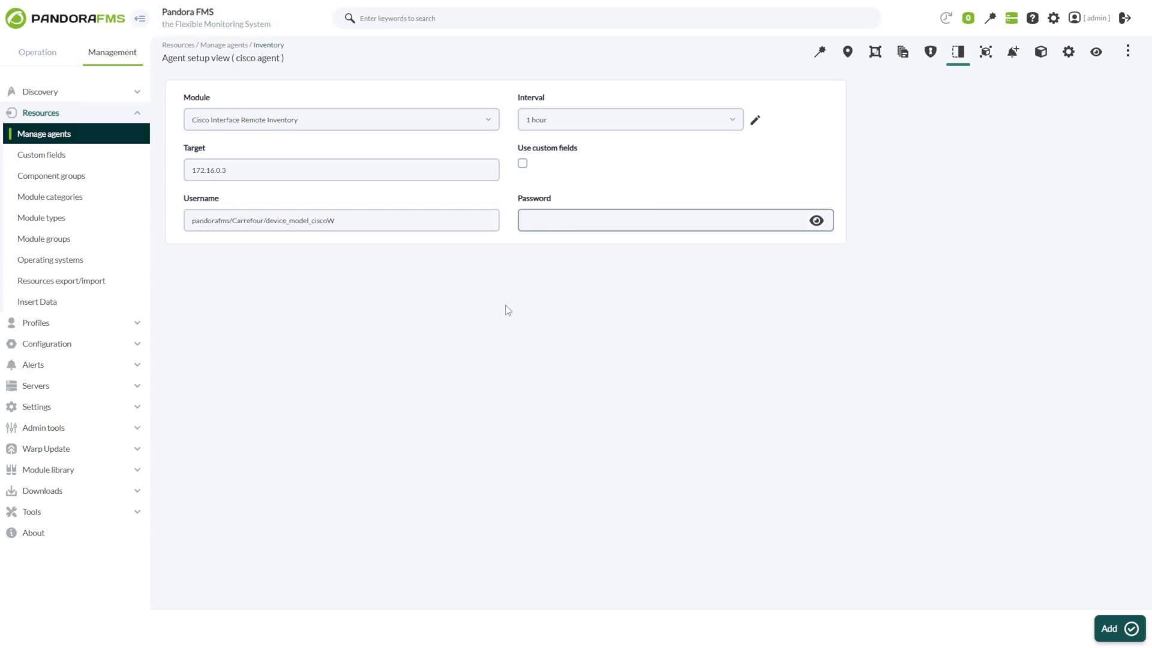
# Add a Community custom field with the credential path, save the module and force it to run
pyautogui.click(523, 164)
pyautogui.click(292, 221)
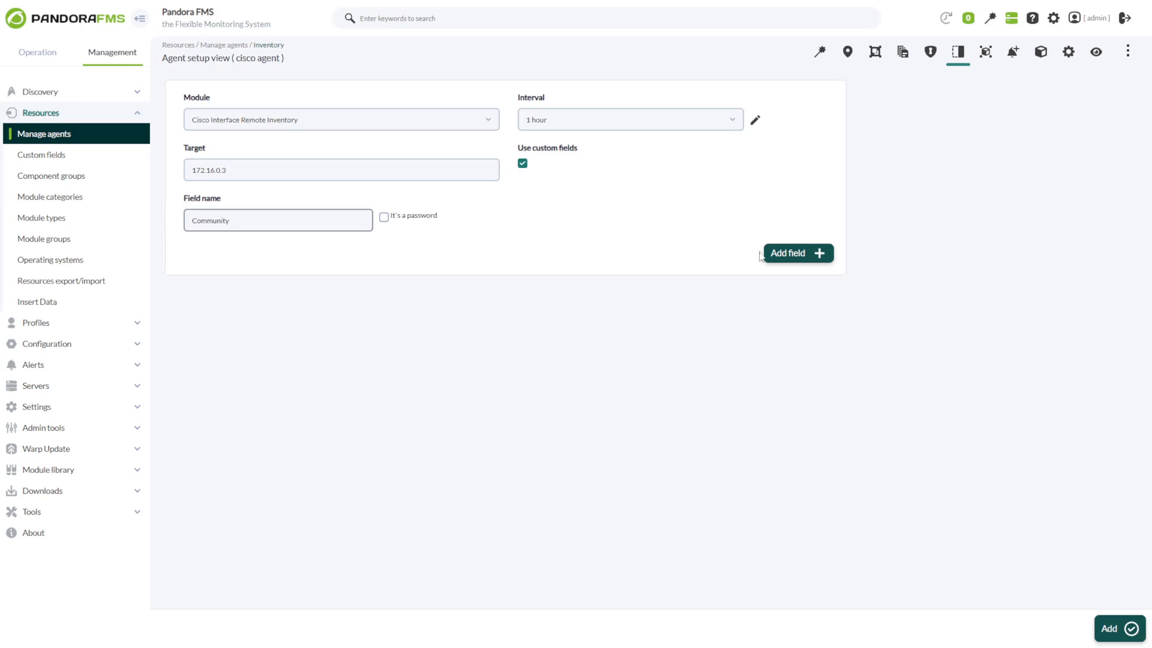
pyautogui.click(786, 254)
pyautogui.click(211, 217)
pyautogui.write('pandorafms/Carrefour/device_model_ciscoW')
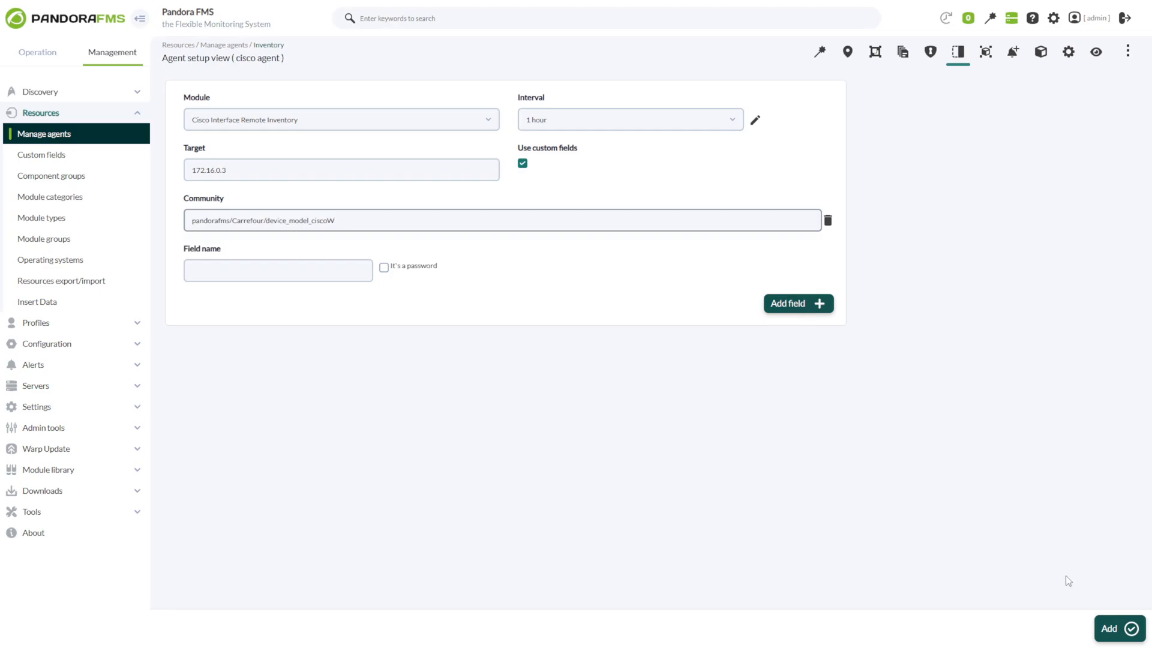
pyautogui.click(1108, 631)
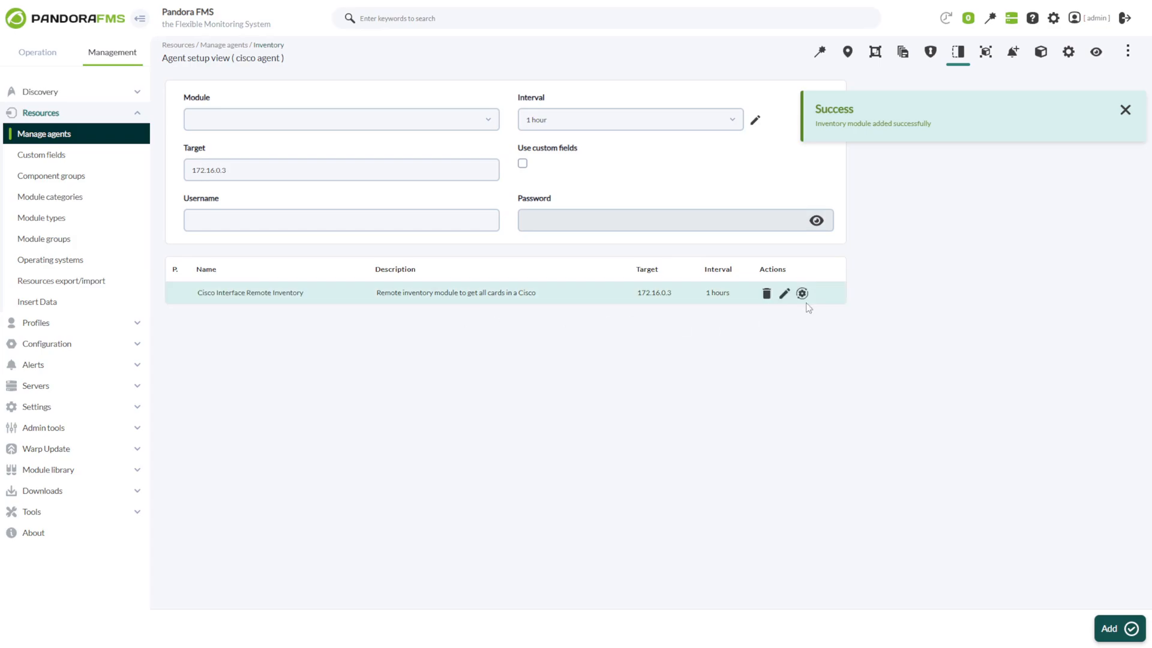
pyautogui.click(801, 293)
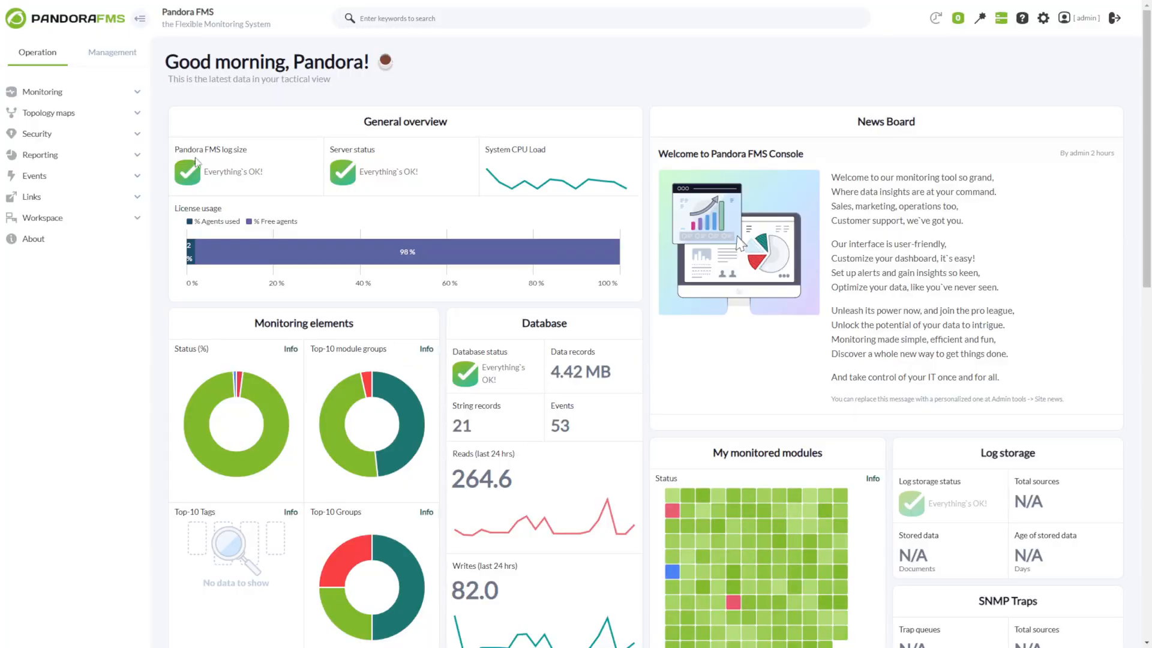
# Go to Management > Resources > Manage agents to list all four agents, including Cisco Agent
pyautogui.click(112, 52)
pyautogui.click(40, 113)
pyautogui.click(72, 136)
pyautogui.moveTo(252, 282)
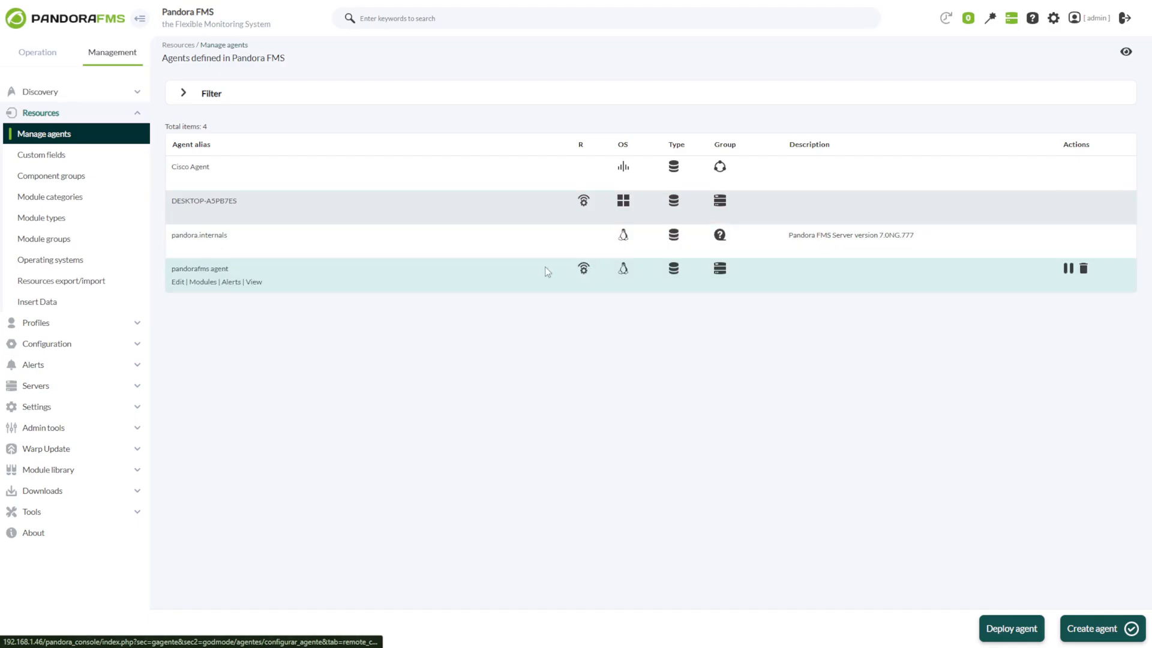
# Enable the inventory plugin (cpu, ram, video, nic, hd, software…) in pandorafms agent's plugin list
pyautogui.click(178, 282)
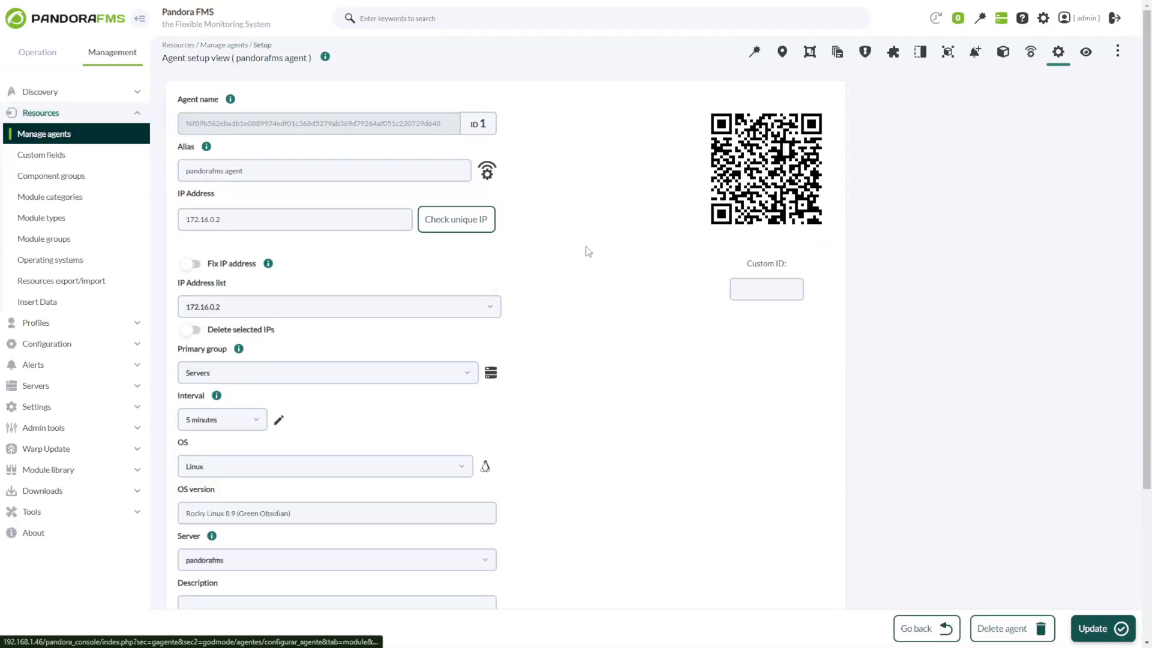
pyautogui.click(902, 54)
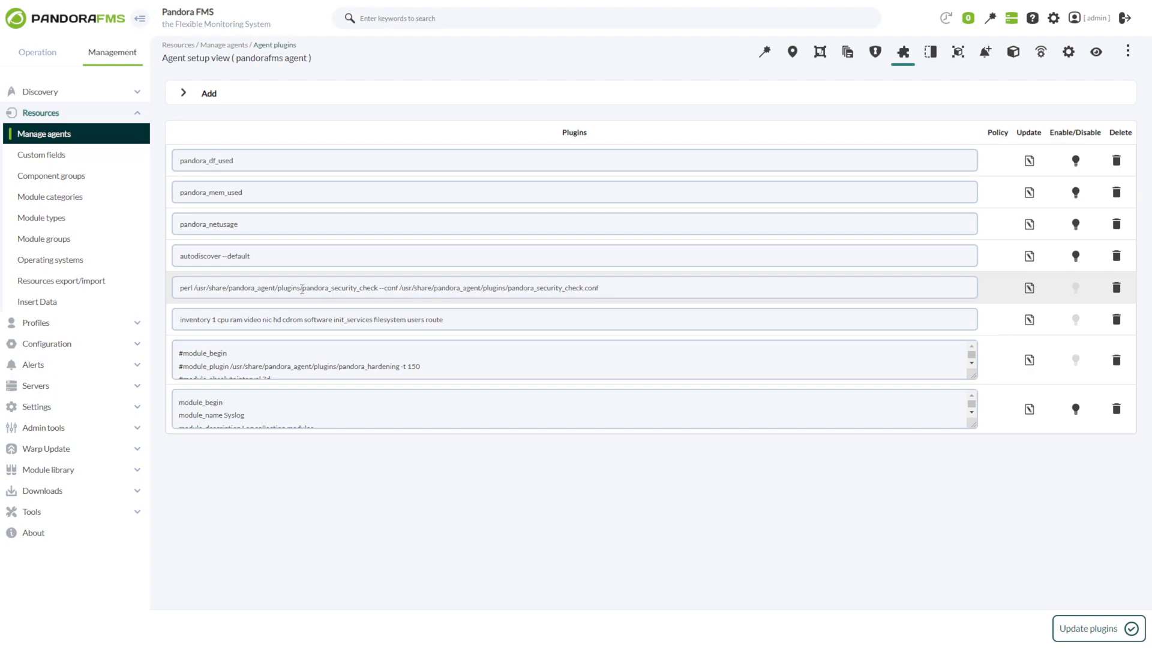
pyautogui.moveTo(444, 320); pyautogui.dragTo(170, 329)
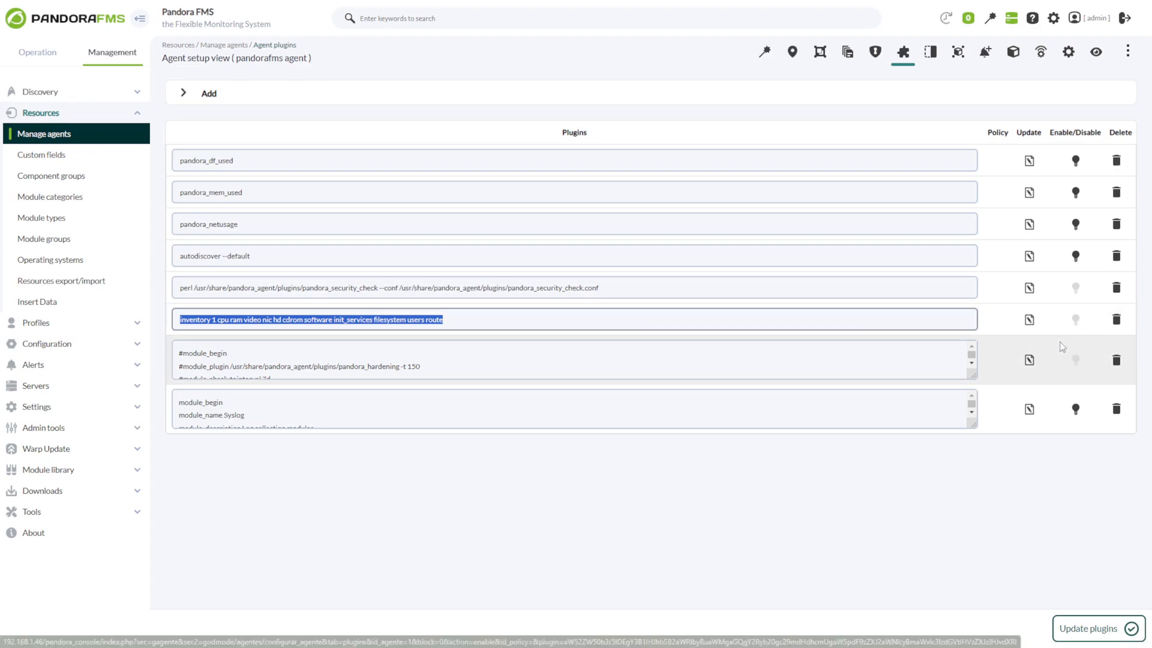
pyautogui.click(1076, 324)
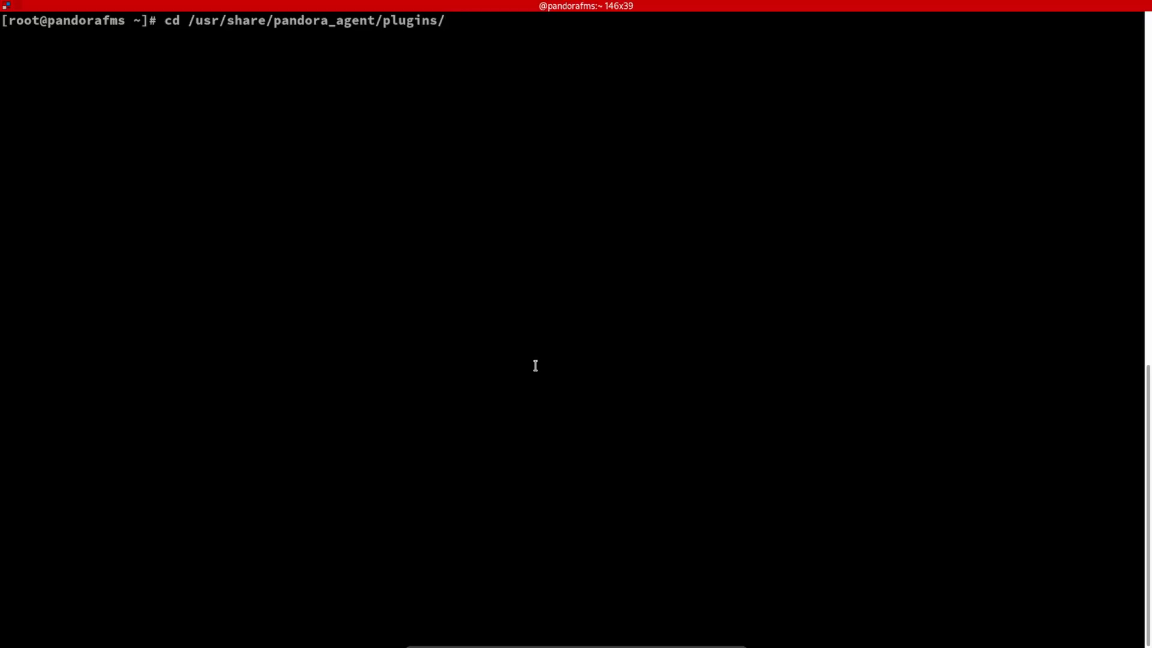
# In the plugins folder, run ./inventory alone to show its usage
pyautogui.press('Return')
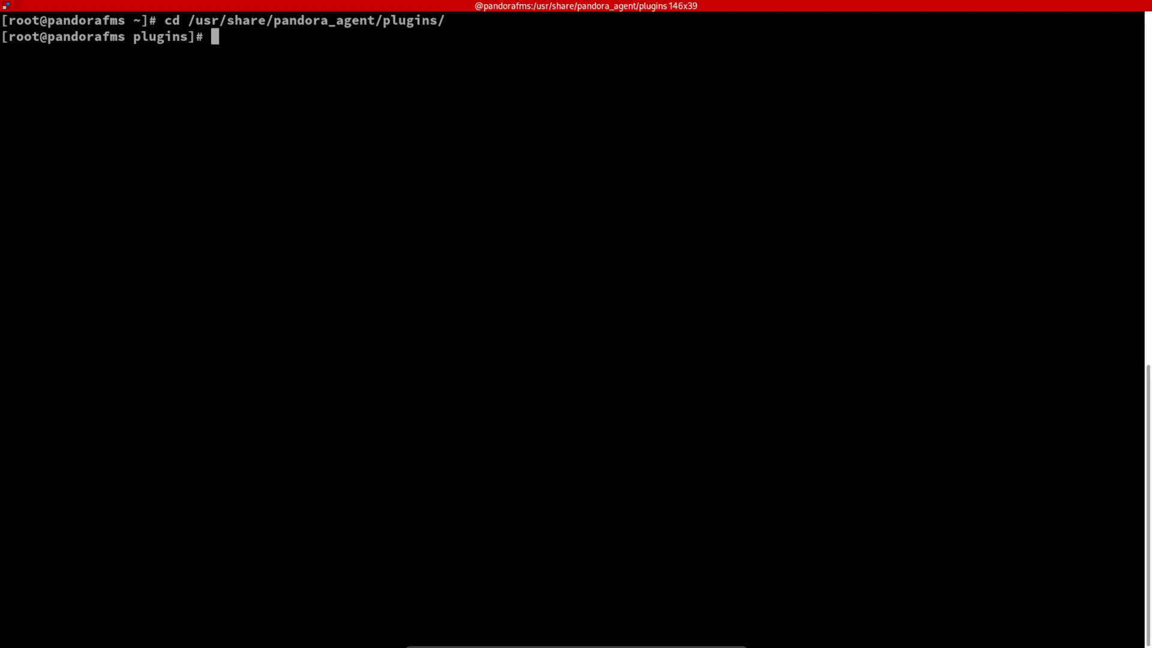
pyautogui.write('./inventory')
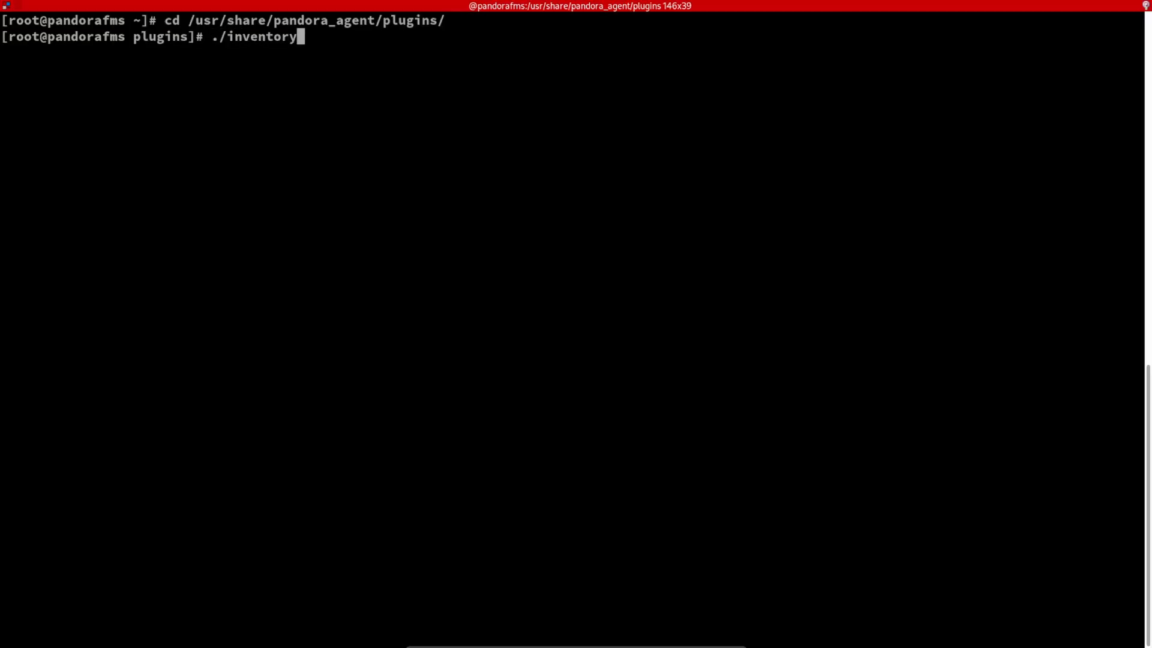
pyautogui.press('Return')
pyautogui.moveTo(150, 52); pyautogui.dragTo(838, 56)
pyautogui.click(226, 50)
pyautogui.click(829, 90)
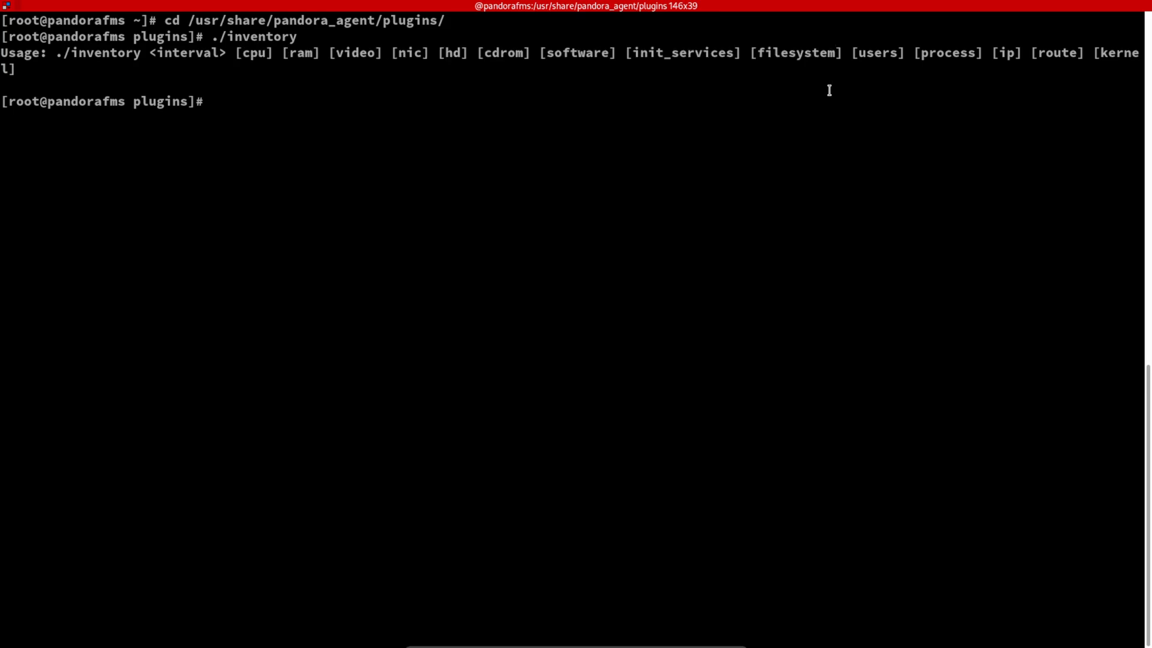
# Run ./inventory 0, then ./inventory 0 cpu process users nic to print XML inventory
pyautogui.press('Up')
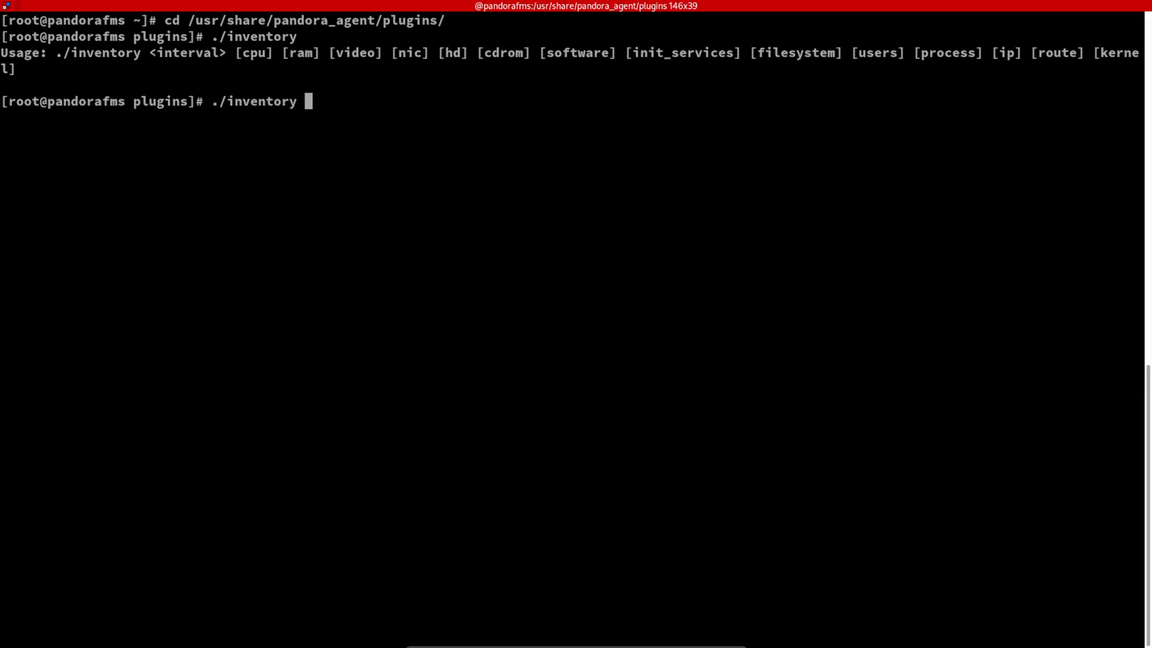
pyautogui.write('6')
pyautogui.press('BackSpace')
pyautogui.press('BackSpace')
pyautogui.write('1')
pyautogui.press('BackSpace')
pyautogui.write('0')
pyautogui.press('Return')
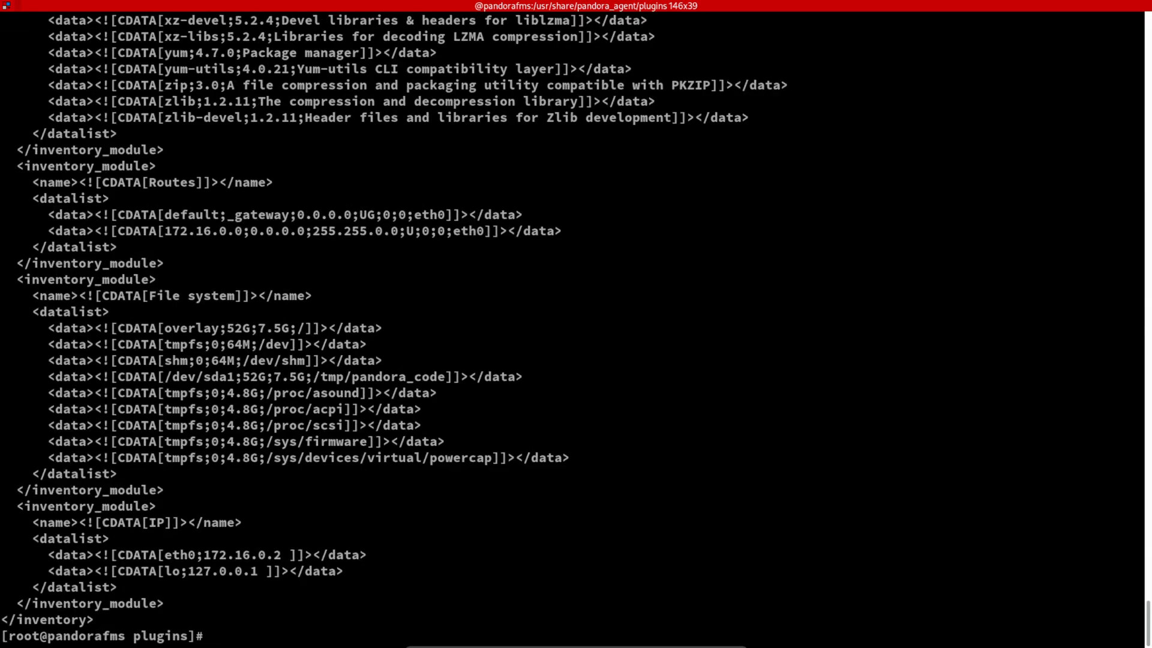
pyautogui.press('Up')
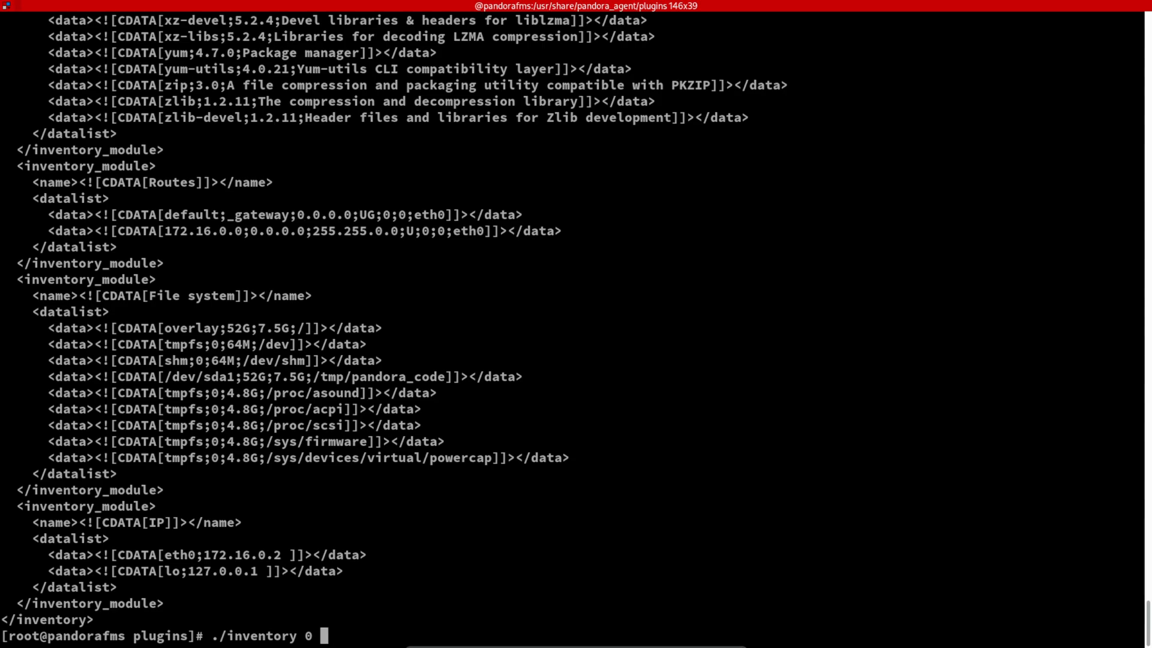
pyautogui.write('cpu proce')
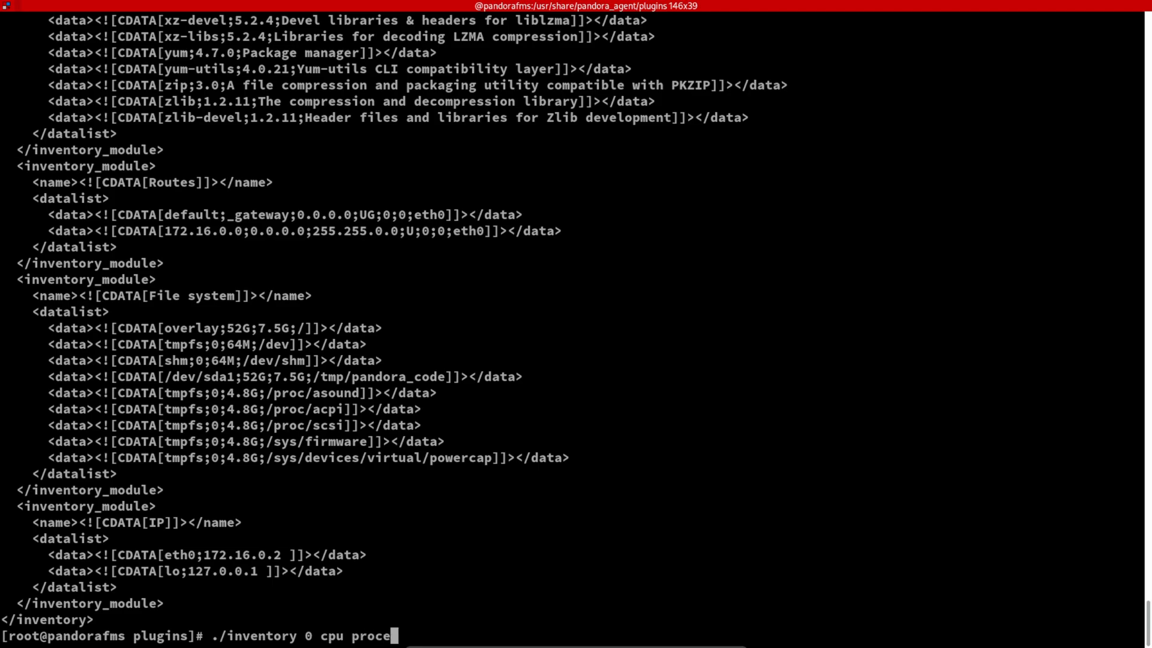
pyautogui.write('ss users nic')
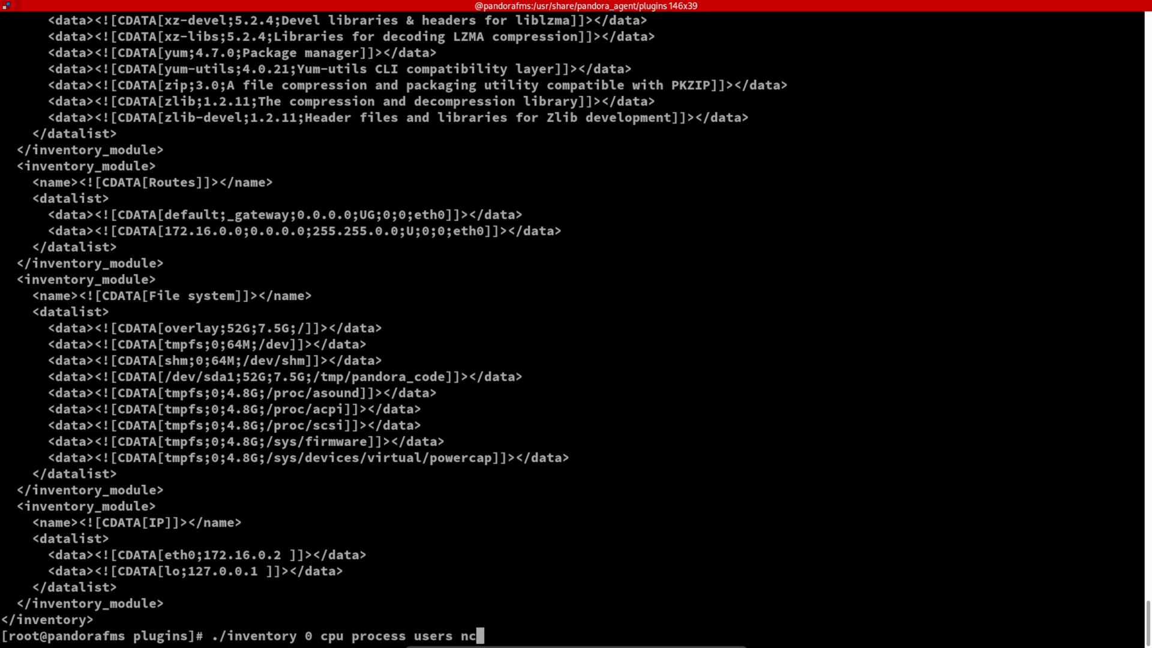
pyautogui.press('Return')
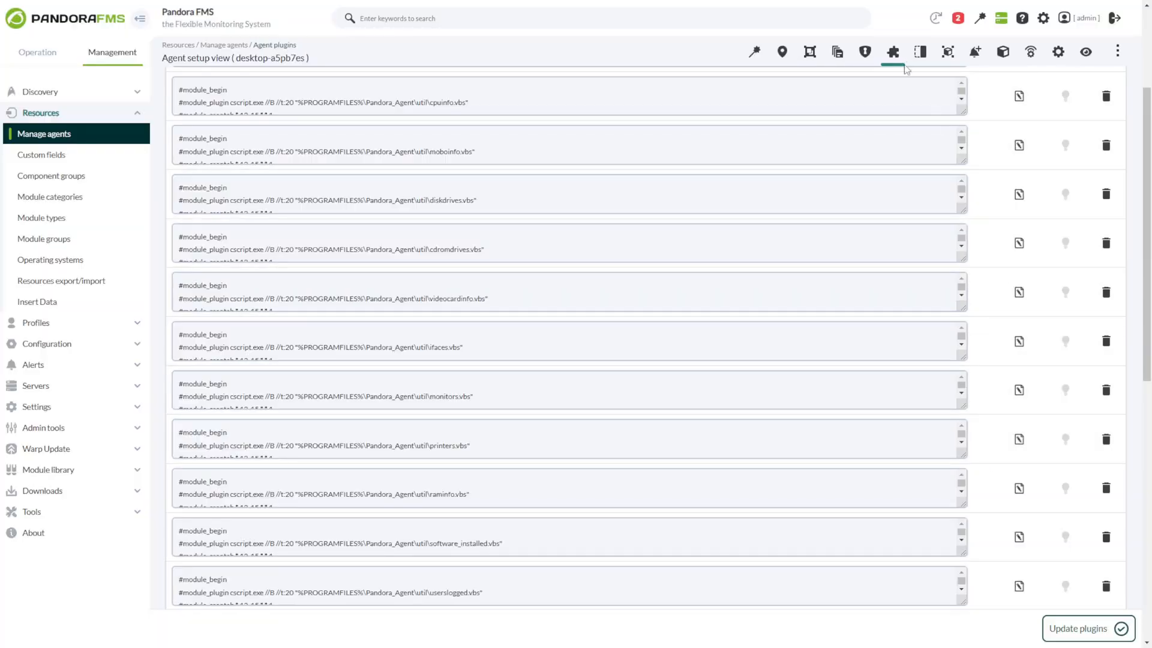
# Enable the monitors and moboinfo VBS inventory plugins on the desktop-a5pb7e5 agent
pyautogui.moveTo(1146, 187); pyautogui.dragTo(1146, 264)
pyautogui.moveTo(480, 334); pyautogui.dragTo(299, 326)
pyautogui.scroll(1, 432, 330)
pyautogui.moveTo(428, 335); pyautogui.dragTo(472, 335)
pyautogui.moveTo(427, 286); pyautogui.dragTo(476, 286)
pyautogui.moveTo(429, 237); pyautogui.dragTo(475, 236)
pyautogui.click(542, 232)
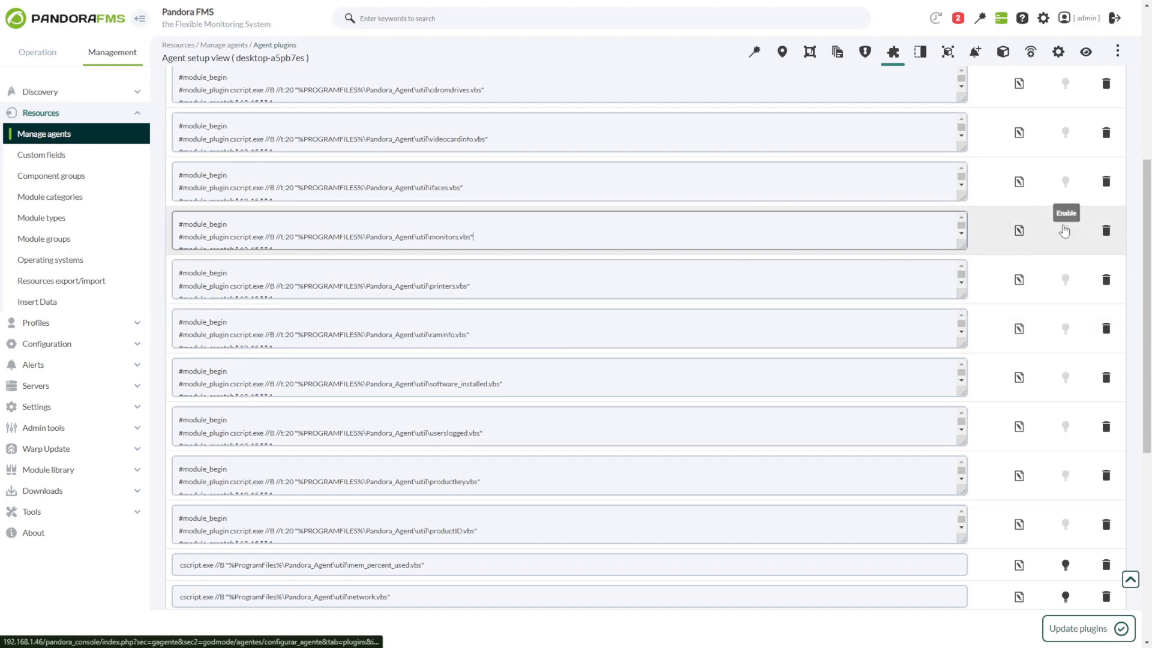
pyautogui.click(1066, 279)
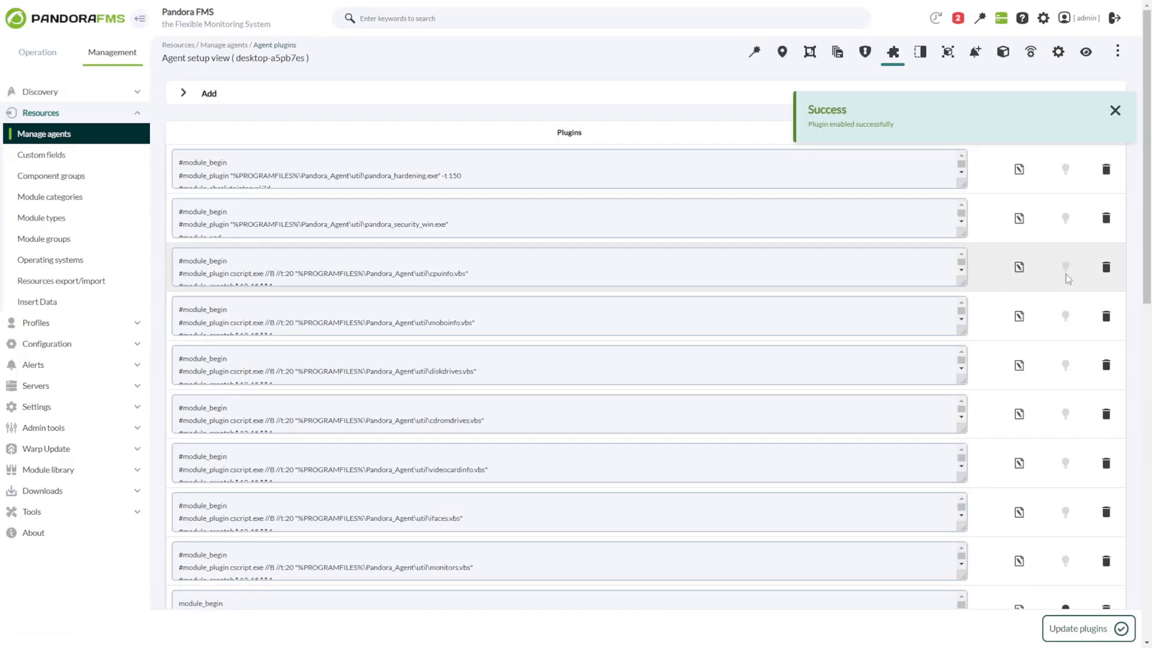
pyautogui.click(1065, 316)
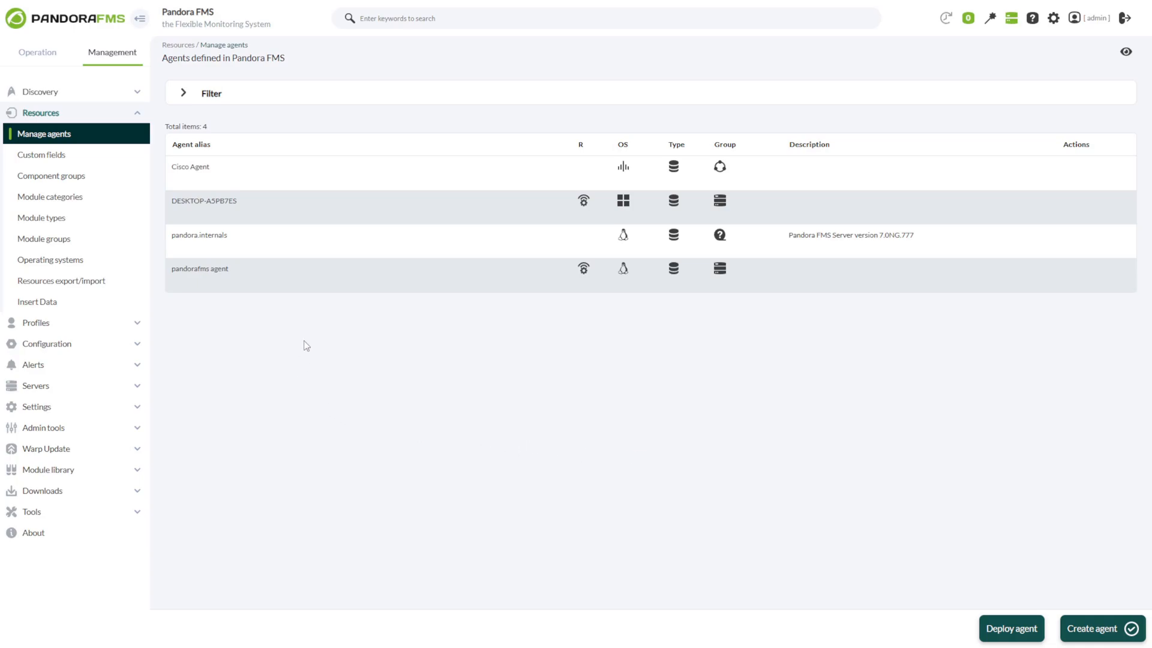
# Open the pandorafms agent and bring up its Inventory tab
pyautogui.click(177, 282)
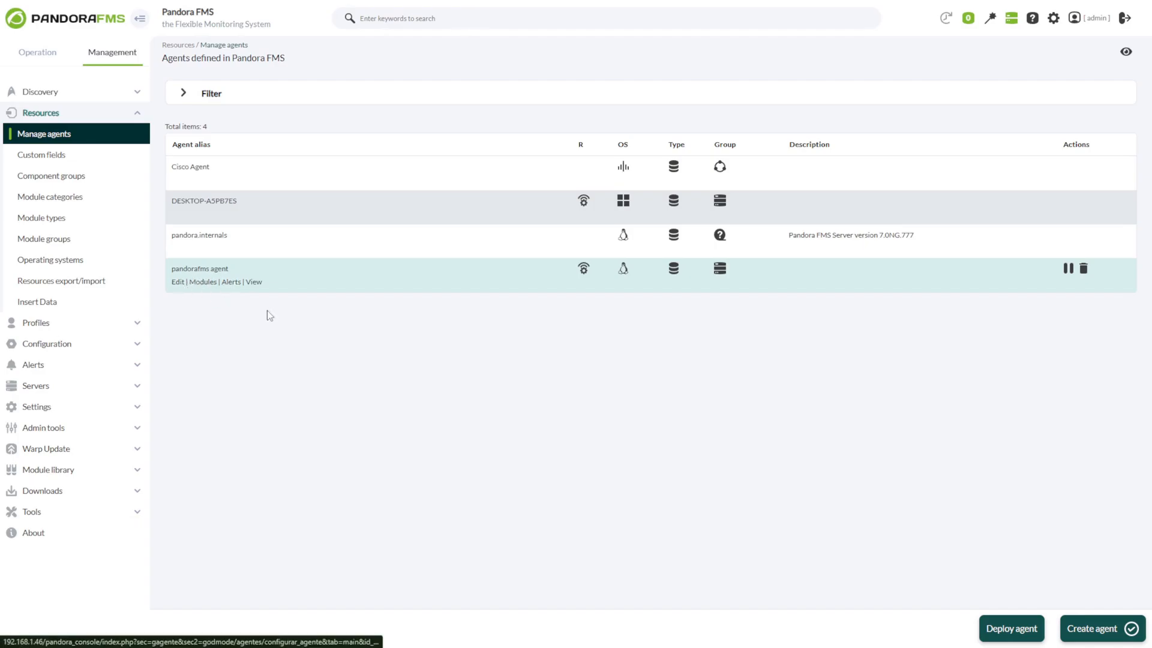
pyautogui.click(1086, 53)
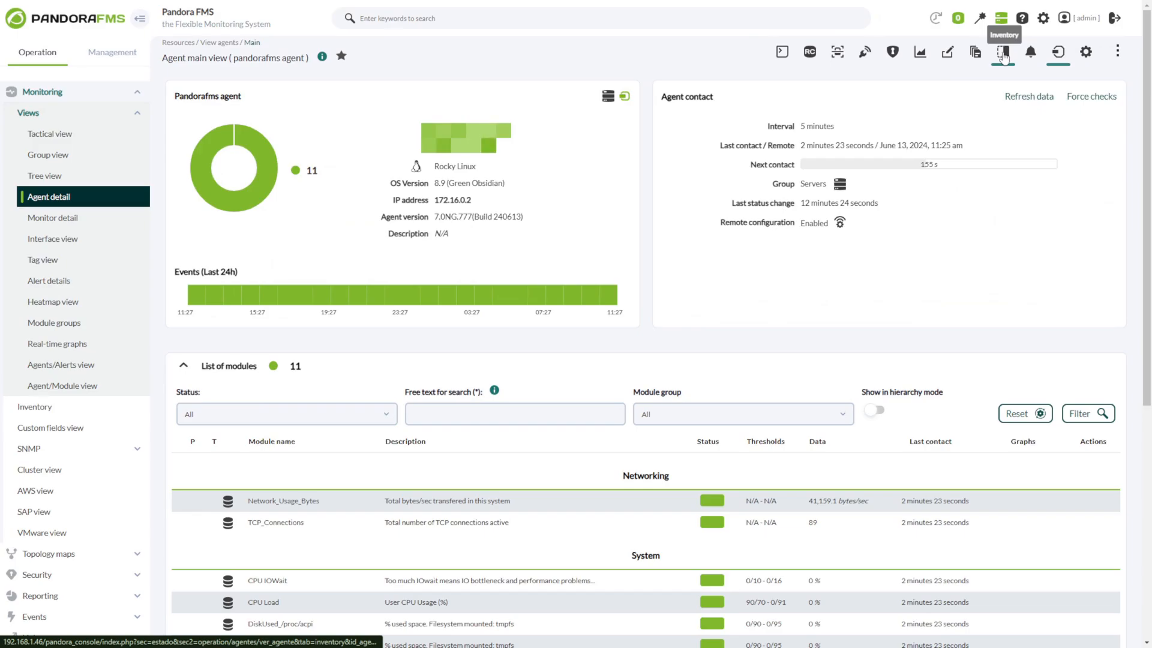
pyautogui.click(1003, 54)
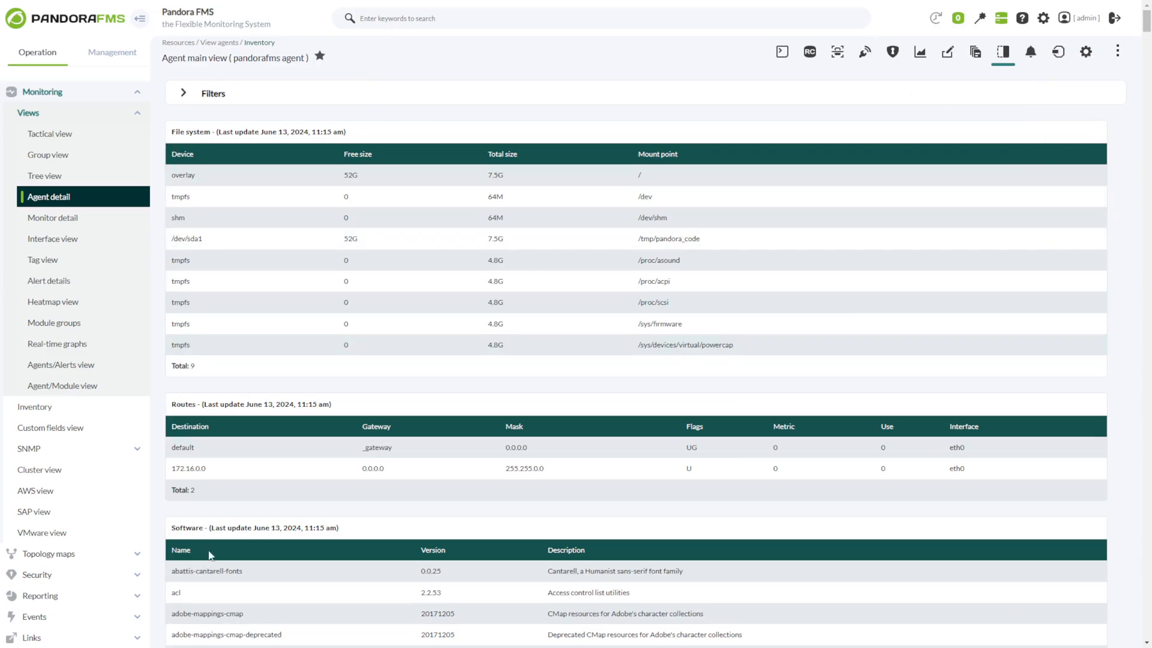
# Filter the agent's inventory to the File system module with search 'dev'
pyautogui.click(272, 101)
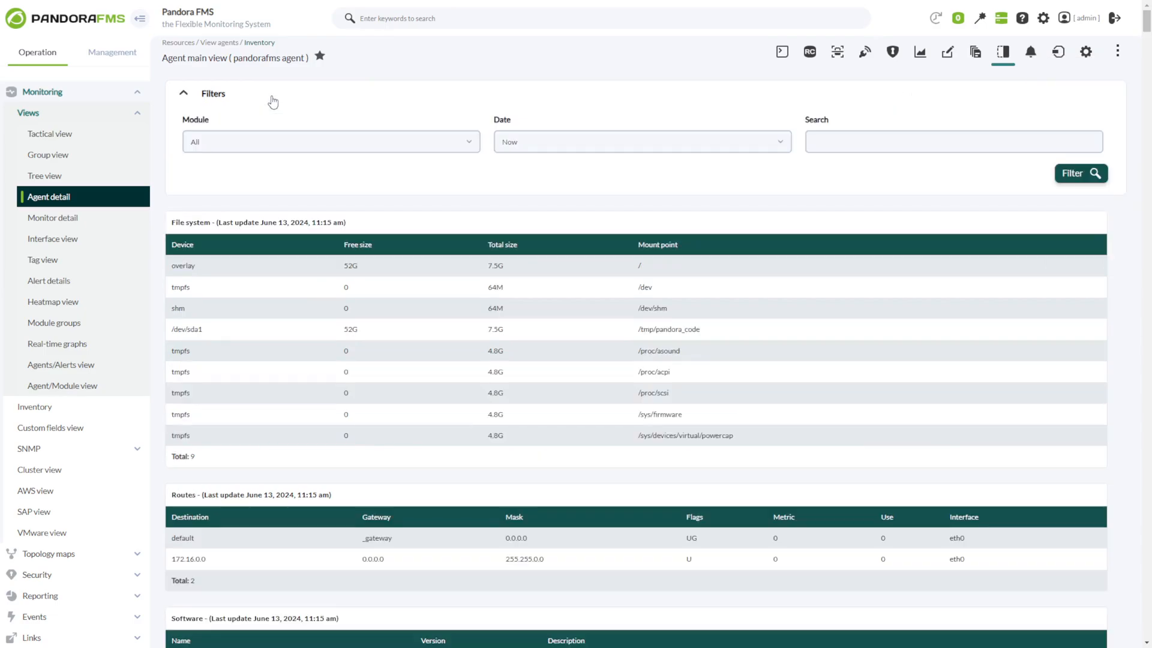
pyautogui.click(222, 149)
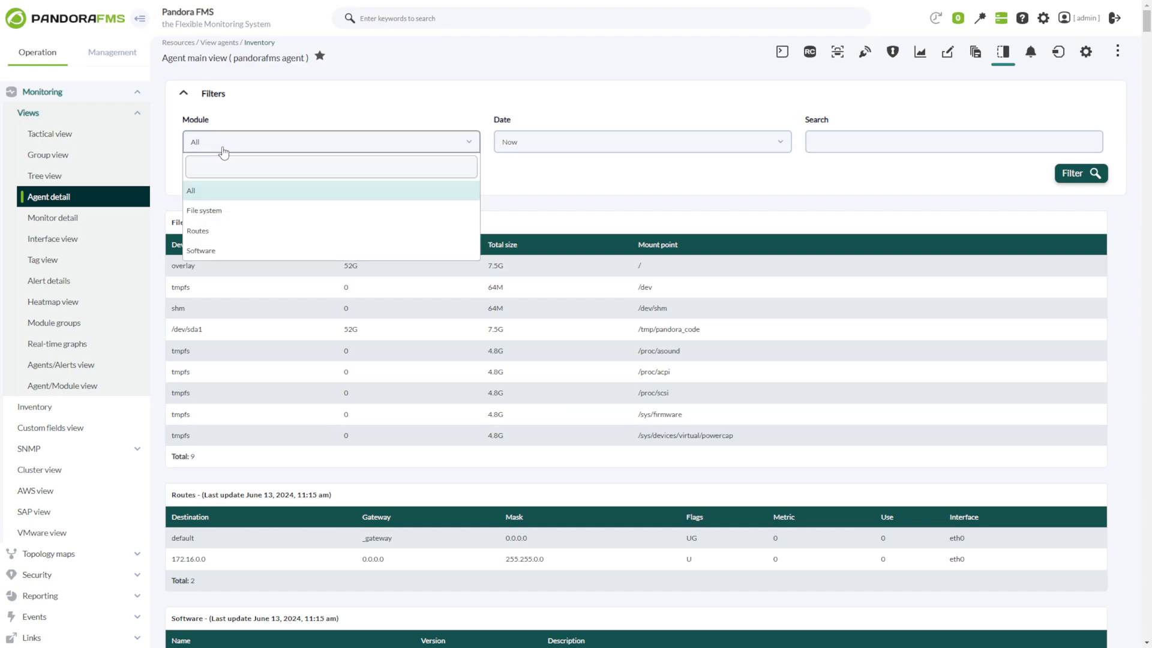
pyautogui.click(228, 214)
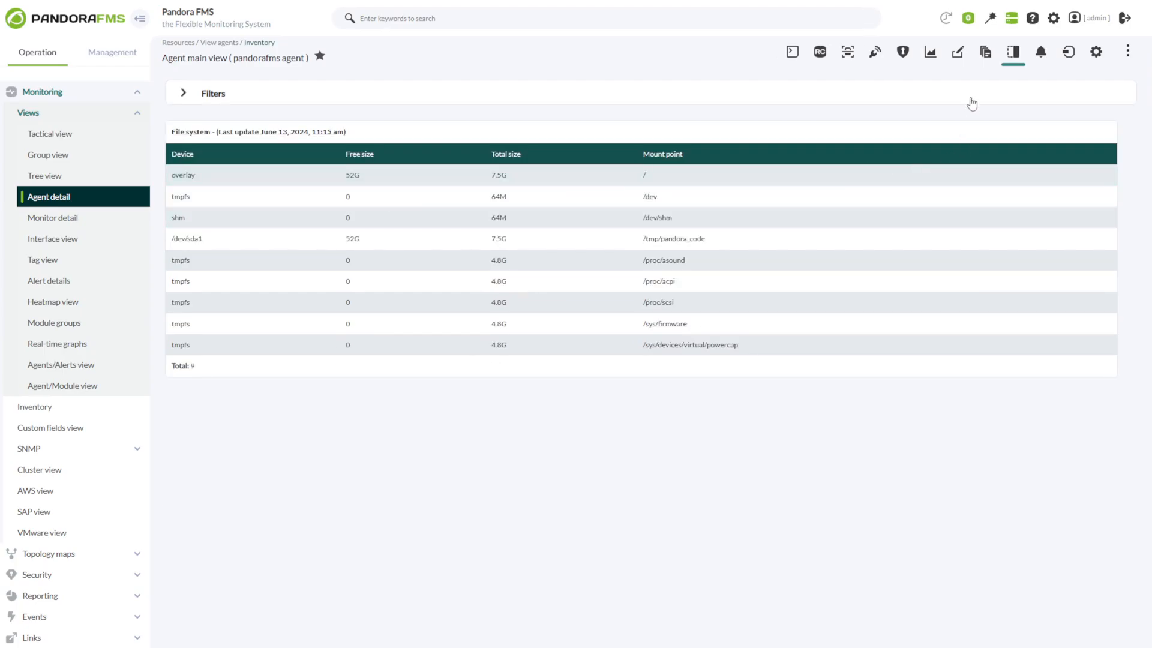
pyautogui.click(392, 149)
pyautogui.click(511, 142)
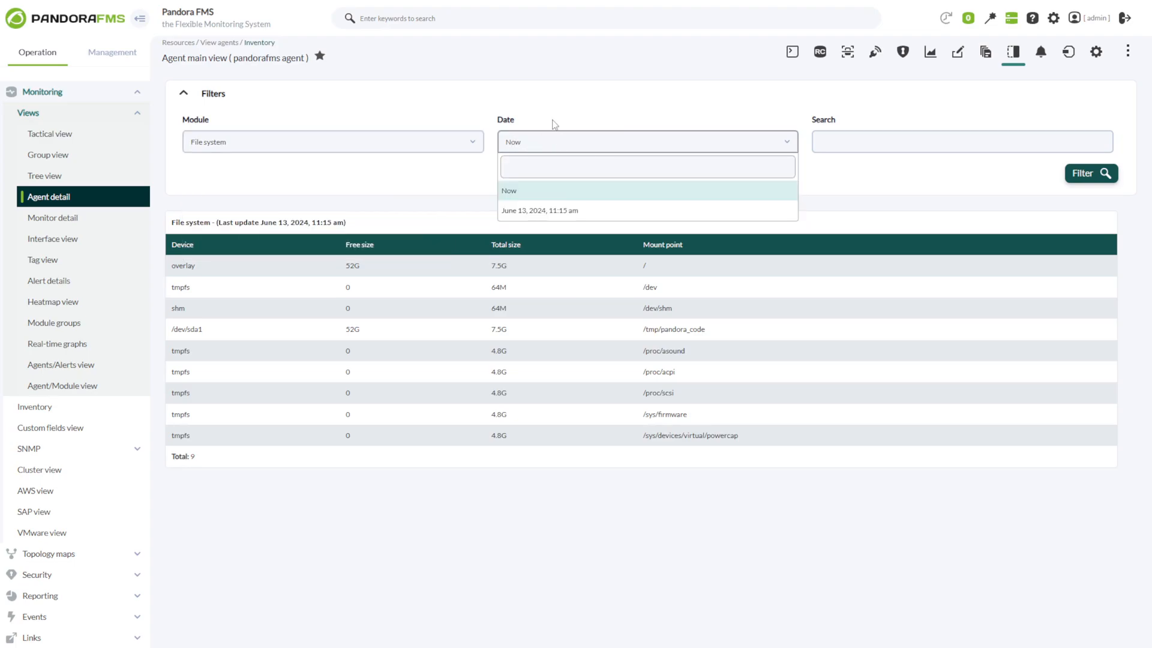
pyautogui.click(840, 142)
pyautogui.press('Return')
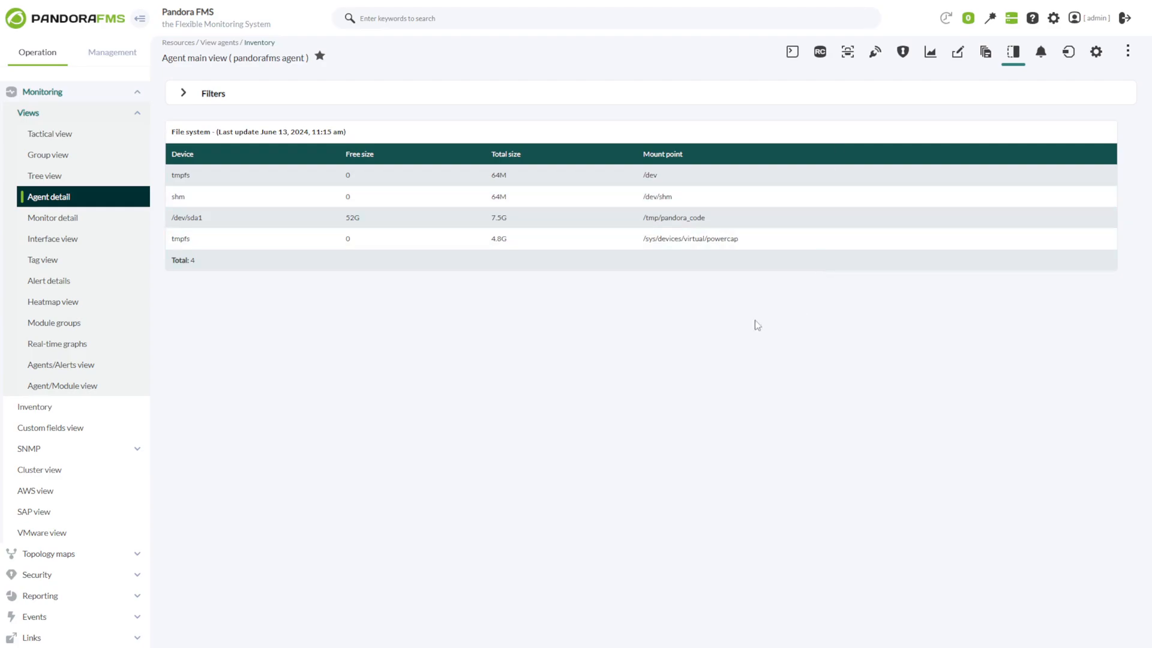
pyautogui.click(37, 109)
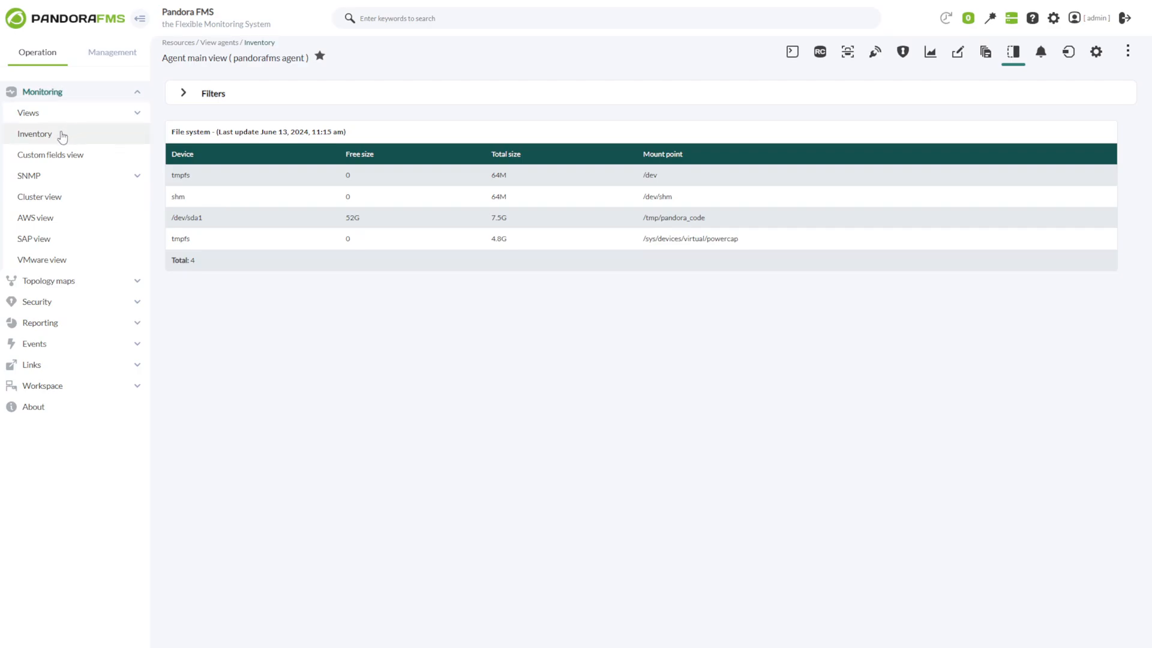
# Open the global Monitoring > Inventory page and expand its filters
pyautogui.click(61, 134)
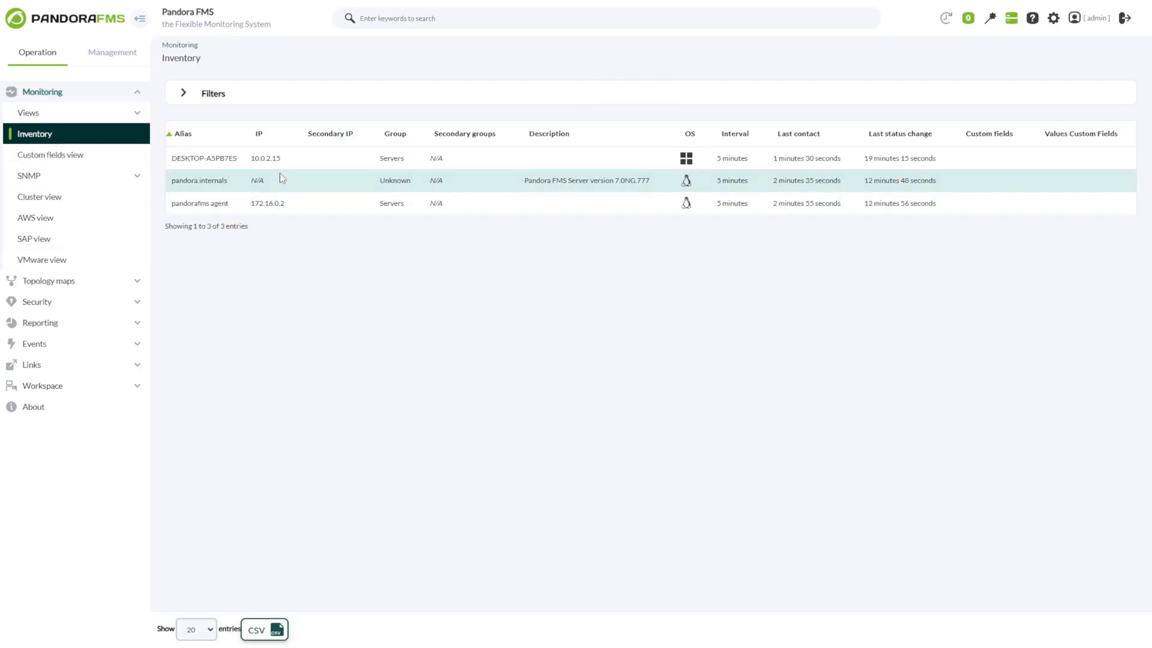
pyautogui.click(286, 106)
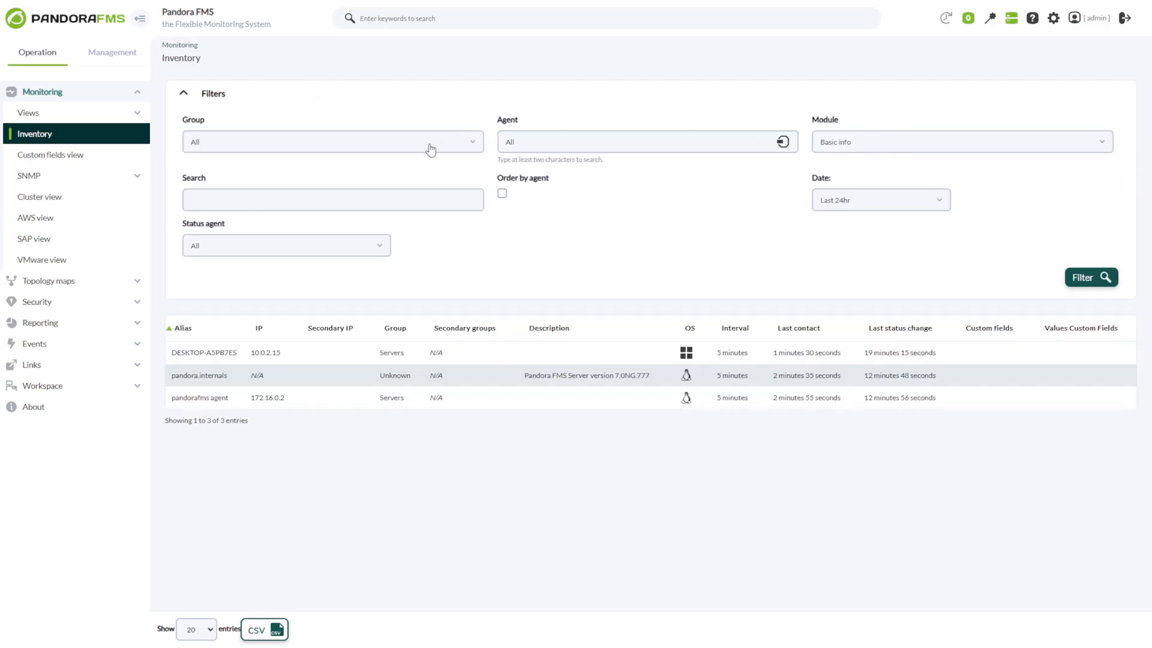
pyautogui.click(428, 199)
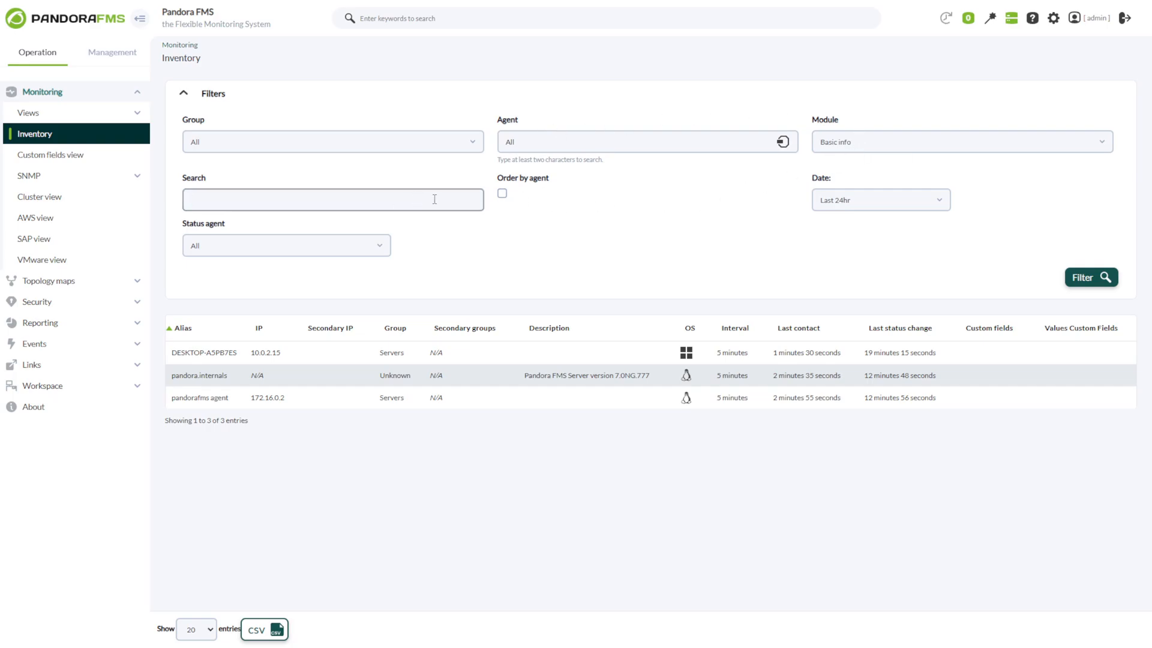
# Filter by the Software module, keeping the Last 24hr date range and All agent status
pyautogui.click(825, 207)
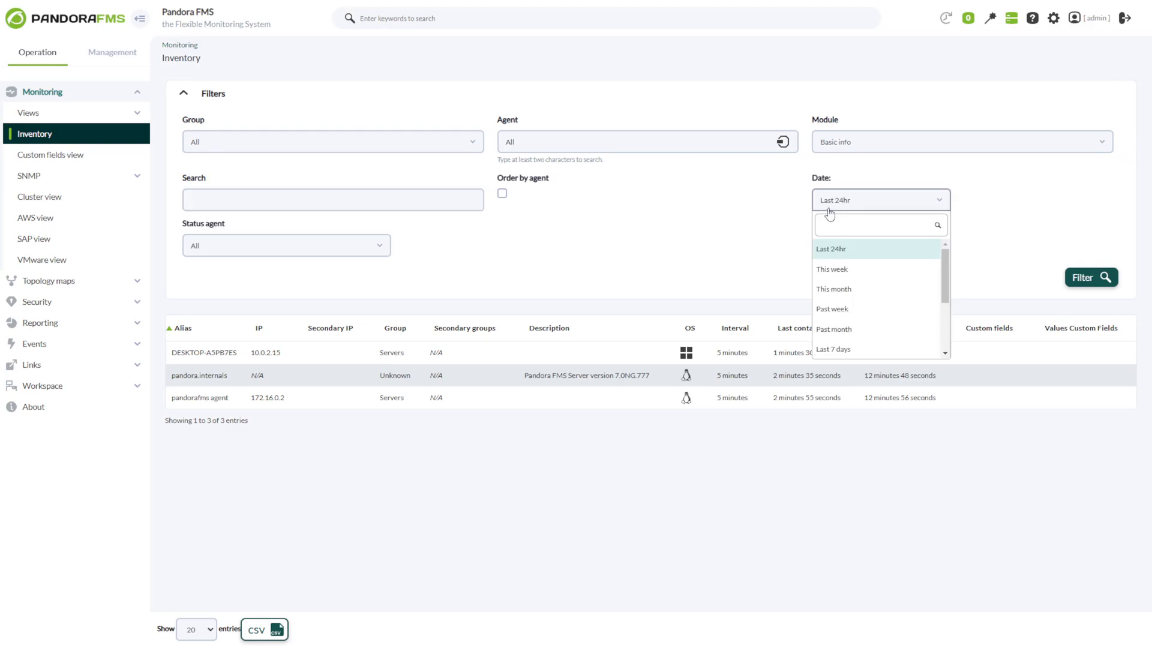
pyautogui.click(989, 248)
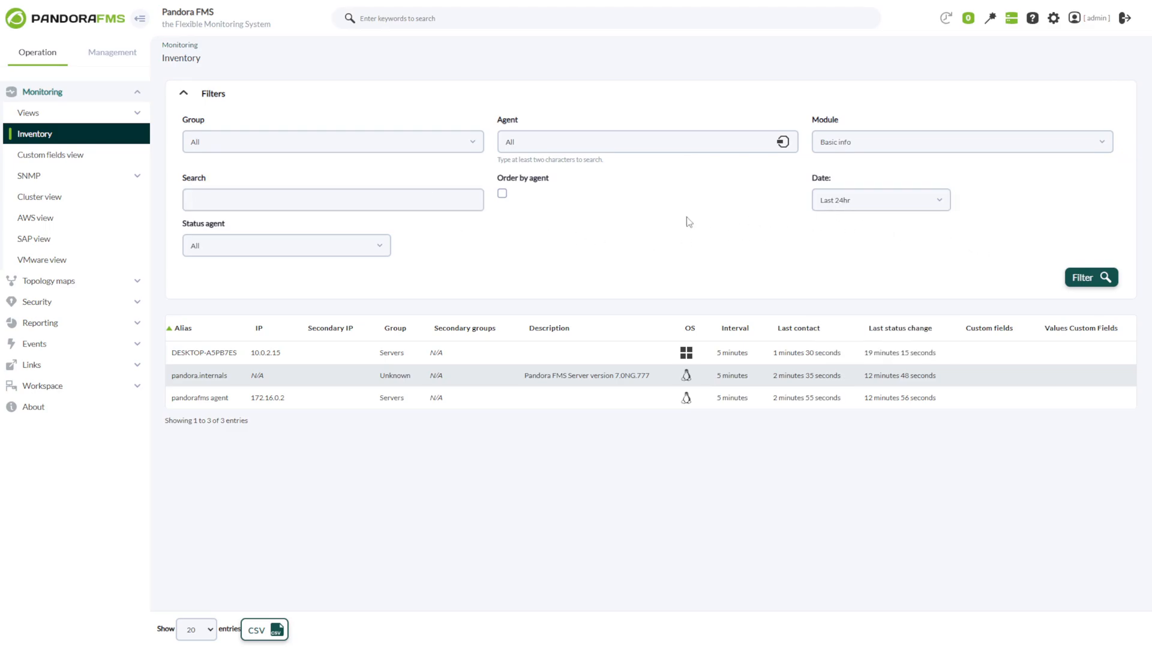
pyautogui.click(359, 245)
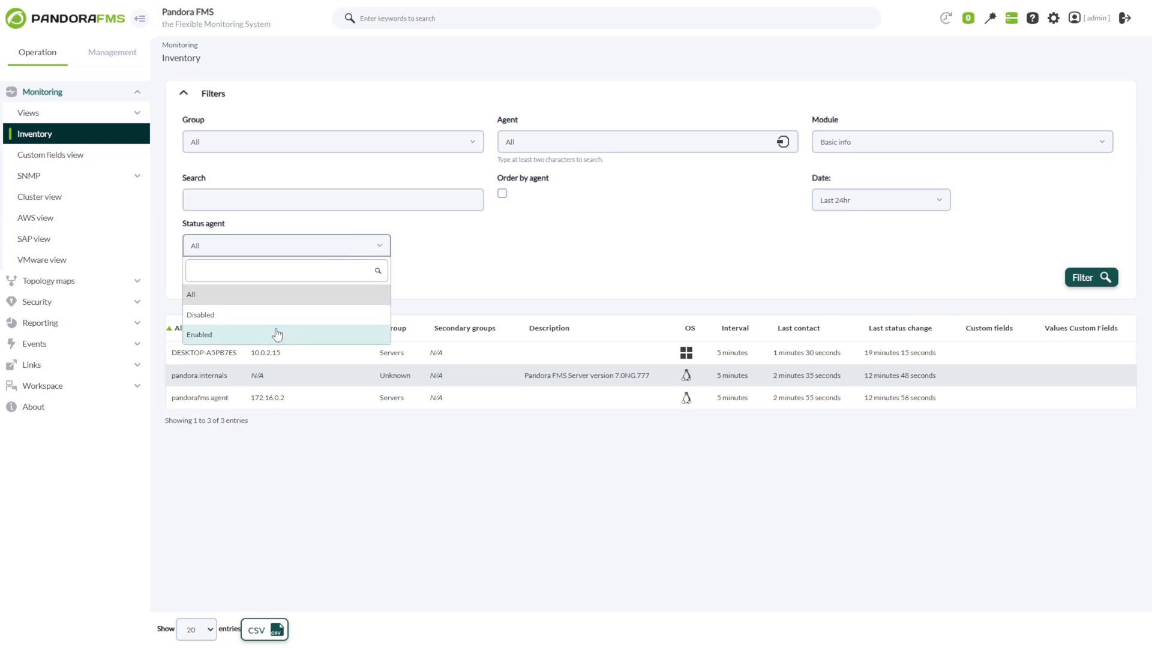
pyautogui.click(303, 297)
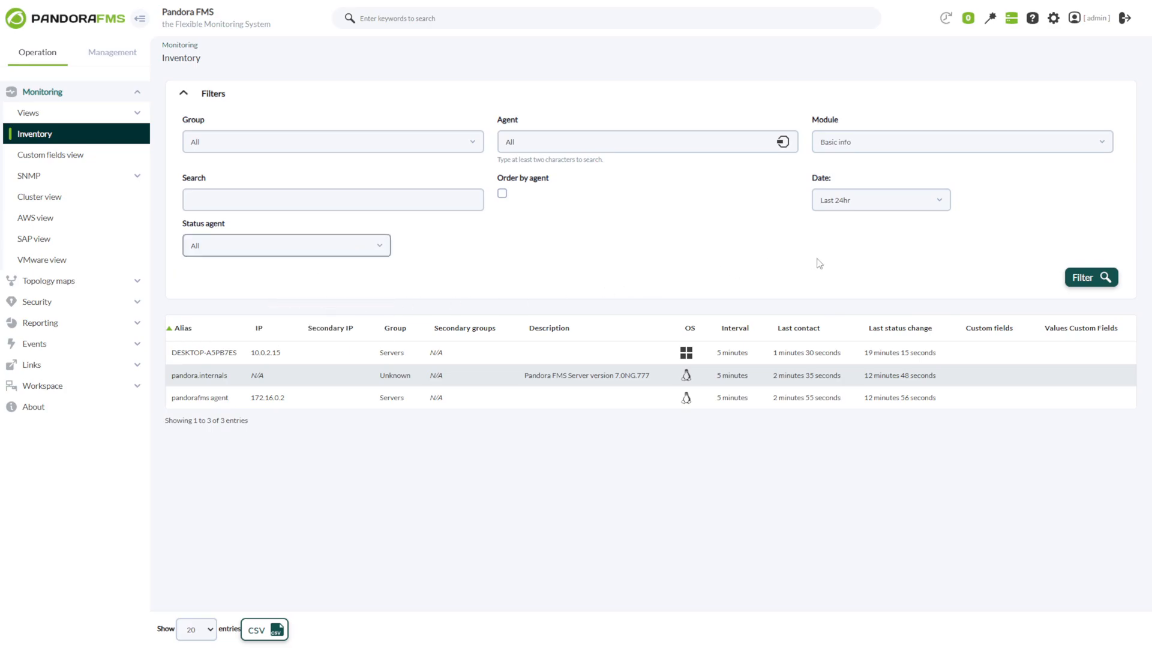
pyautogui.click(855, 152)
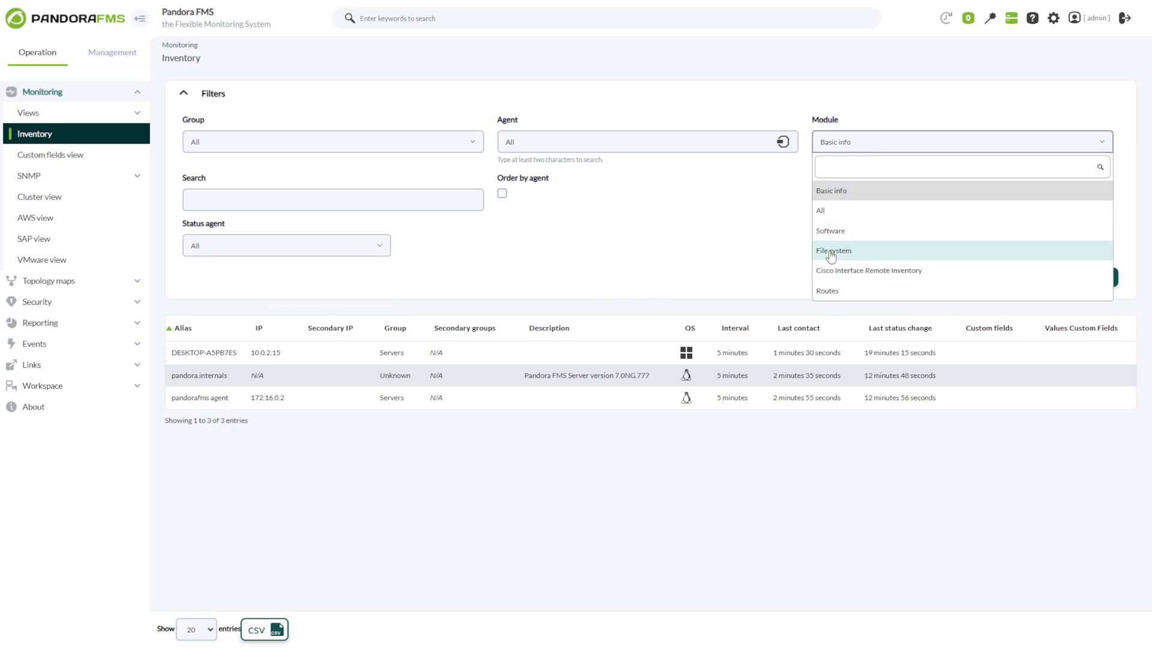
pyautogui.click(832, 231)
pyautogui.click(1074, 277)
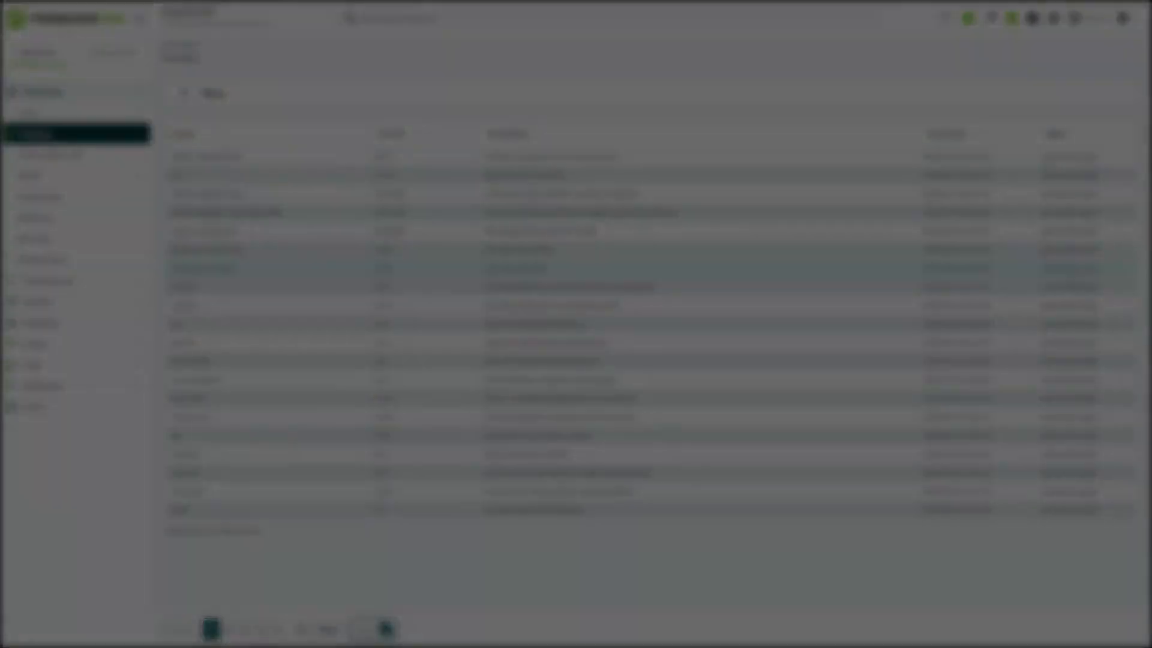